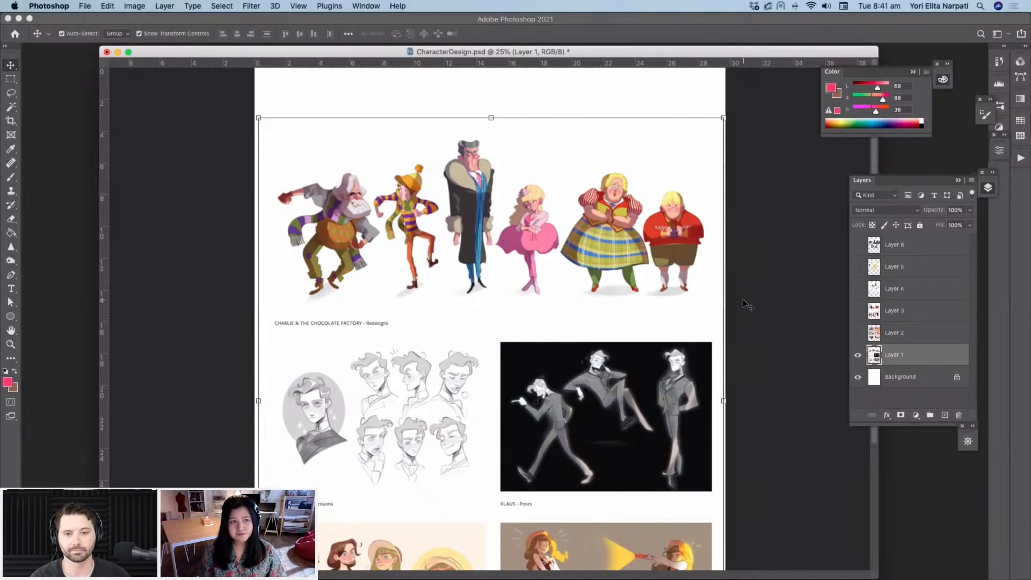
Step: Hide Layer 1 and view the grayscale portraits and creatures on Layer 8 before hiding that layer too
click(857, 244)
click(857, 354)
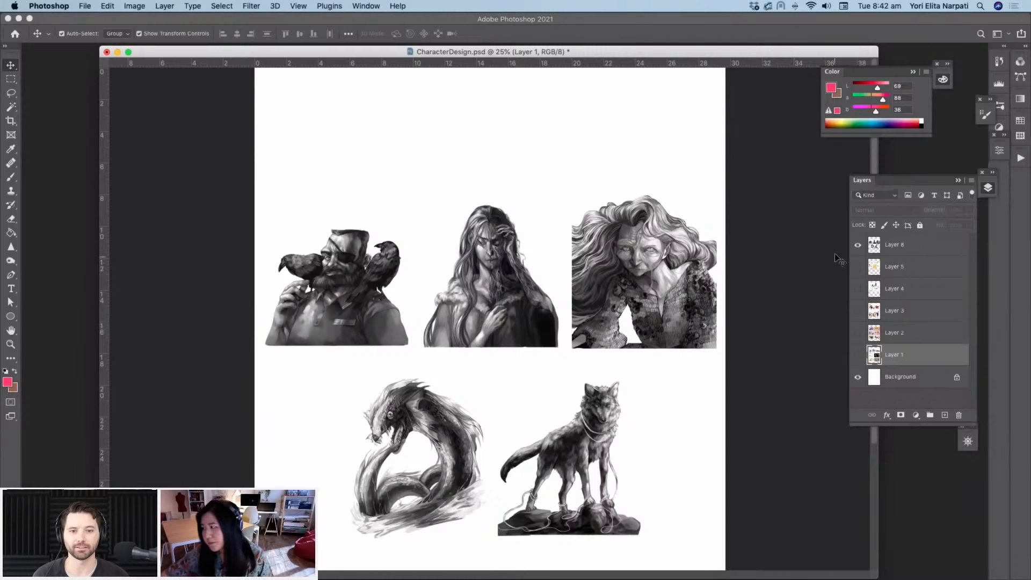
click(857, 246)
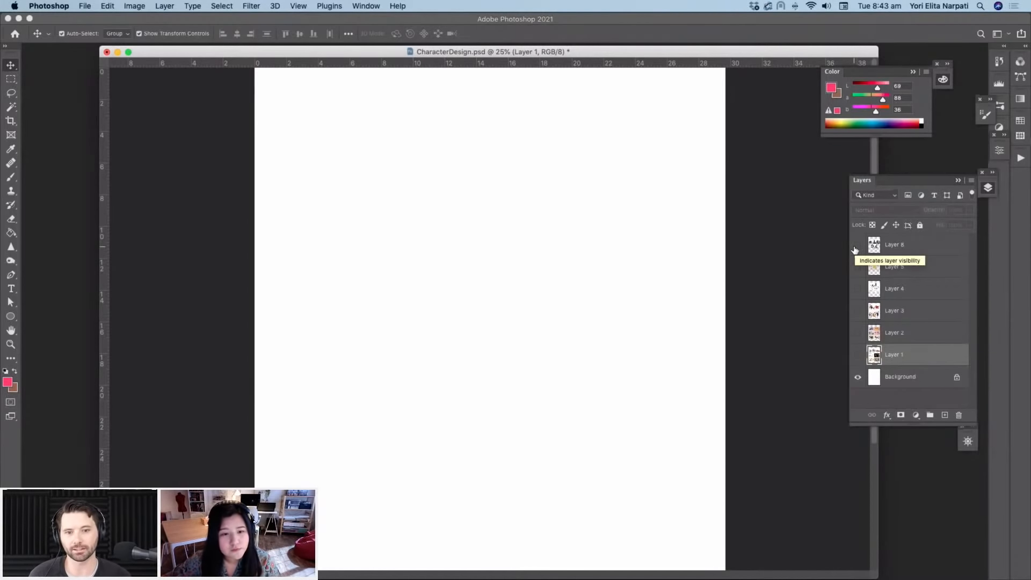
Step: Show Layer 5 and look over the Maia and Grandpa turnarounds and expression sheets up close
click(857, 266)
scroll(380, 388, up, 5)
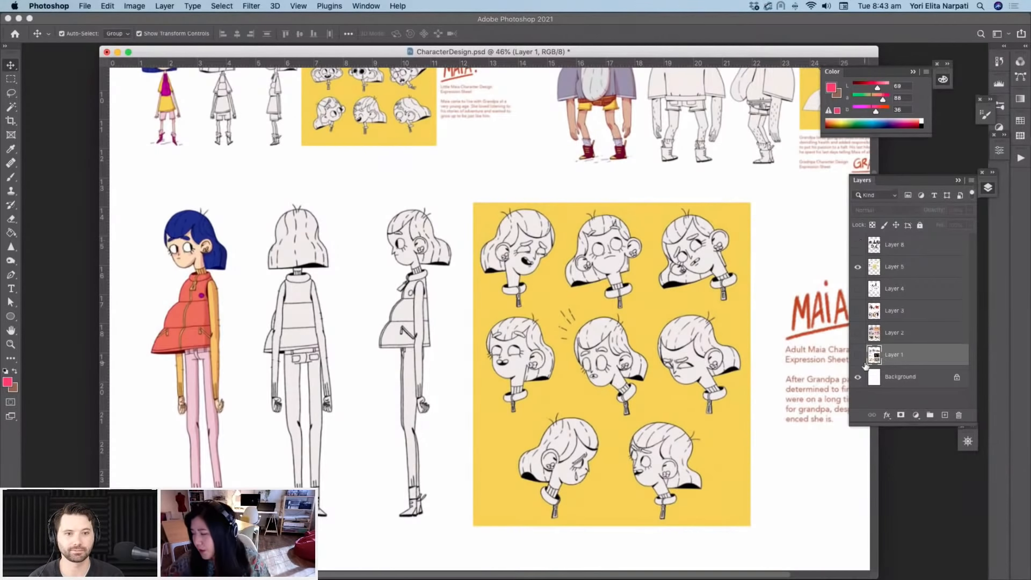
click(858, 267)
click(858, 267)
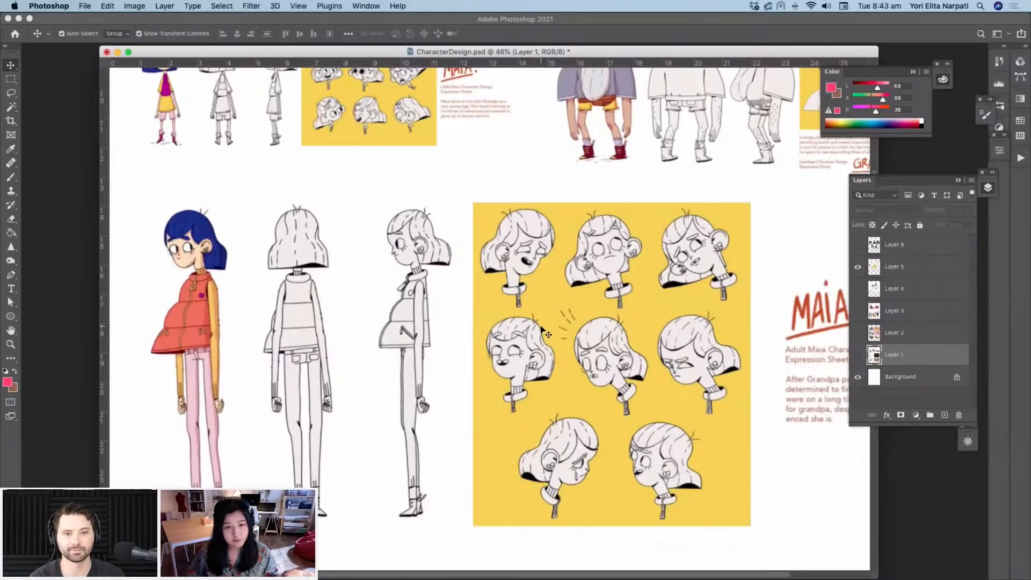
scroll(541, 327, up, 3)
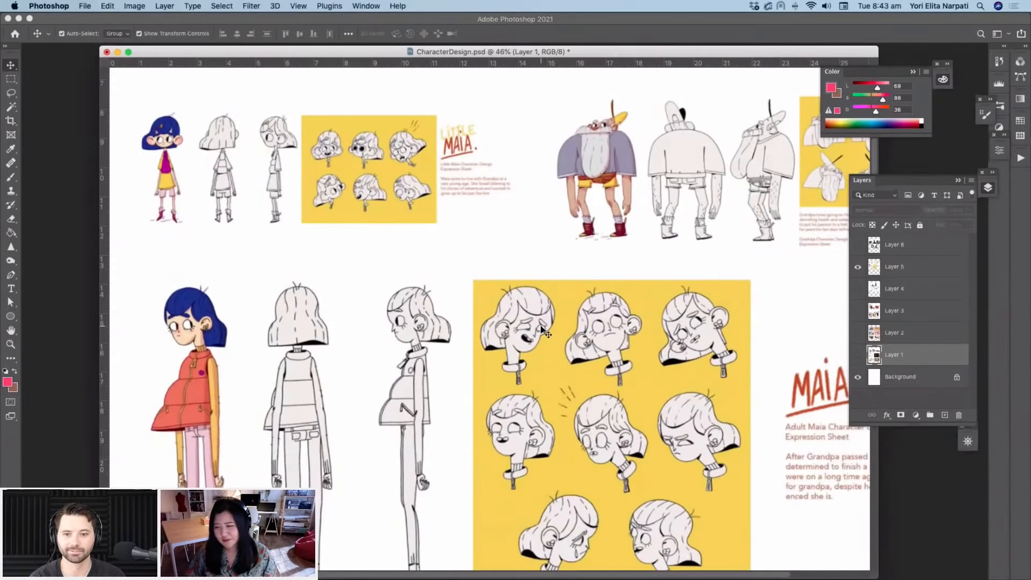
scroll(541, 327, down, 1)
Step: Hide Layer 5 and show Layer 1 with the Charlie & the Chocolate Factory redesigns
click(858, 267)
click(857, 355)
scroll(491, 323, up, 10)
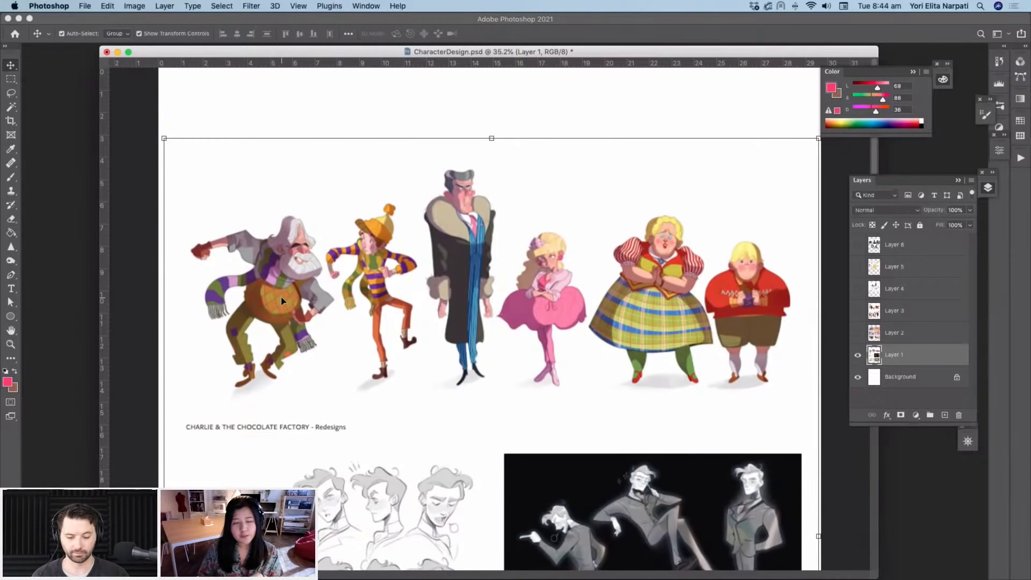
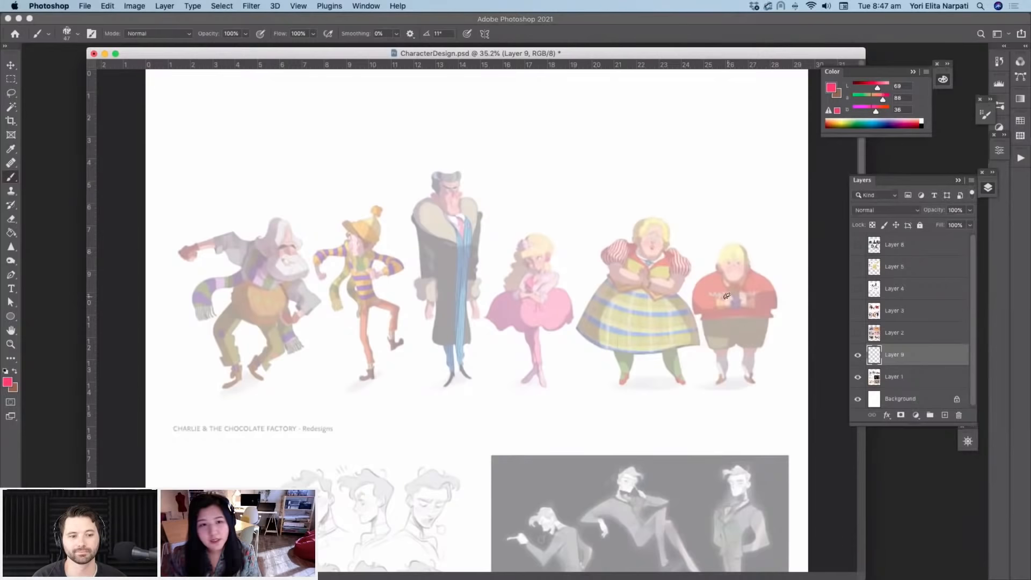
Step: Outline the plaid-dress woman's skirt as a dome and, with a 30 px brush, the tall man's body as an inverted trapezoid
mouse_move(577, 329)
mouse_down()
mouse_move(583, 309)
mouse_move(629, 273)
mouse_move(674, 293)
mouse_move(690, 331)
mouse_move(676, 353)
mouse_move(696, 337)
mouse_up()
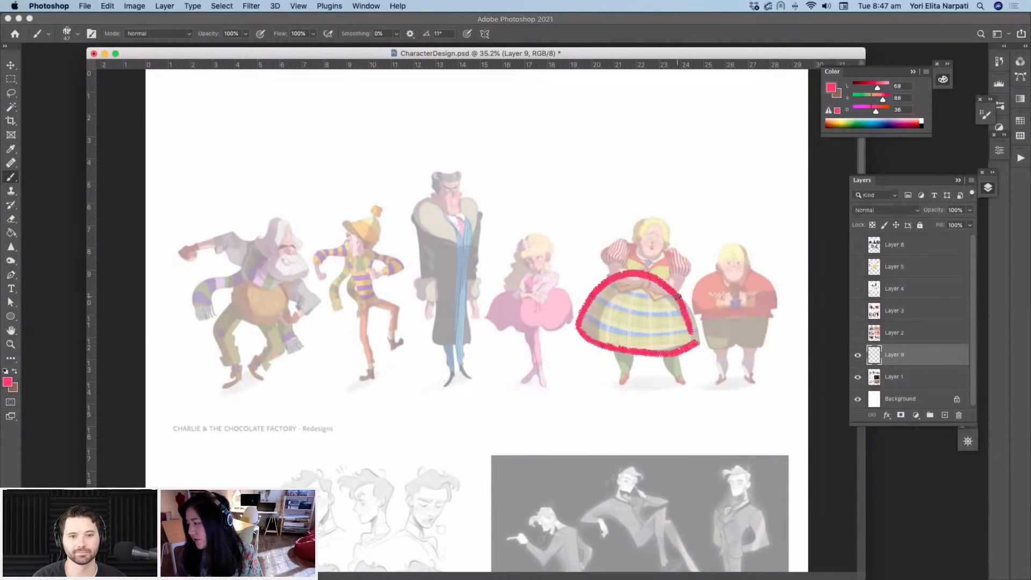
right_click(674, 311)
drag(749, 71, 746, 71)
drag(412, 207, 481, 205)
drag(414, 208, 450, 381)
drag(479, 206, 466, 380)
drag(450, 381, 467, 380)
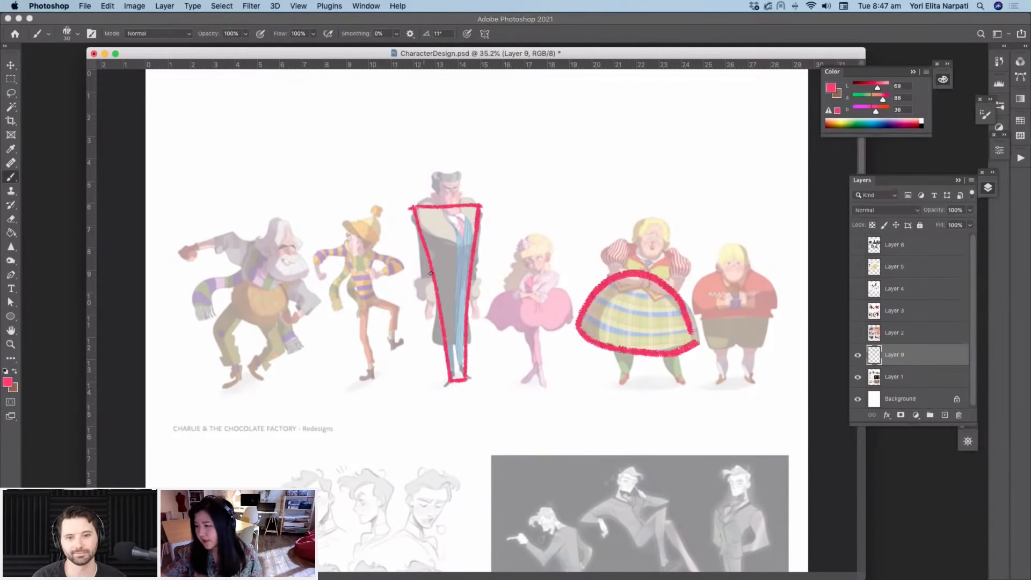
Step: Trace the dancing old man's head and beard as rounded shapes, his belly as a circle and the start of his leg
drag(262, 269, 263, 270)
mouse_move(261, 269)
mouse_down()
mouse_move(276, 213)
mouse_move(297, 245)
mouse_move(282, 282)
mouse_move(304, 276)
mouse_up()
drag(230, 300, 200, 366)
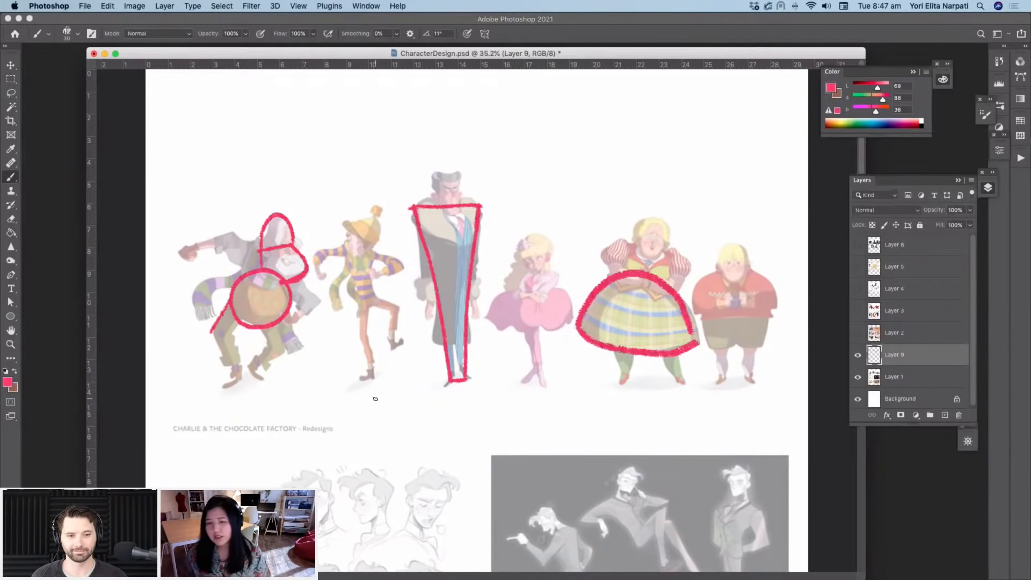
Step: Replace Layer 1 and its tracing with a faded view of Layer 4, and add a new layer above it
click(857, 377)
click(858, 289)
click(895, 288)
click(945, 415)
Step: Trace the tall bird character's head and belly as circles and its legs as long narrow shapes, using a 20 px brush
mouse_move(591, 183)
mouse_down()
mouse_move(564, 211)
mouse_move(601, 216)
mouse_move(563, 193)
mouse_up()
right_click(662, 234)
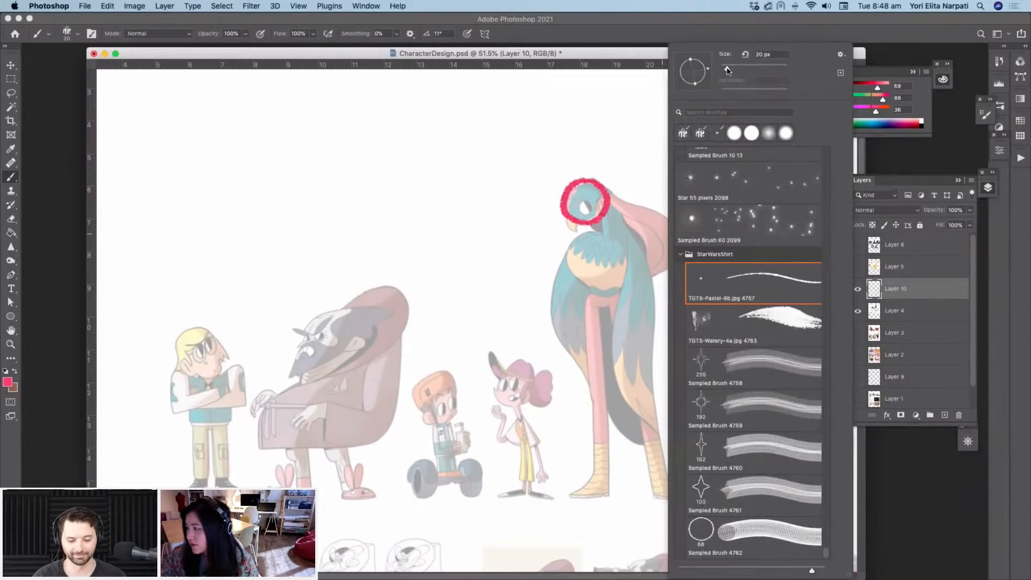
drag(730, 69, 727, 70)
mouse_move(611, 231)
mouse_down()
mouse_move(568, 268)
mouse_move(594, 290)
mouse_move(636, 264)
mouse_move(635, 240)
mouse_move(604, 226)
mouse_up()
mouse_move(586, 293)
mouse_down()
mouse_move(594, 493)
mouse_move(601, 374)
mouse_move(608, 486)
mouse_move(595, 491)
mouse_move(598, 297)
mouse_move(622, 334)
mouse_move(647, 490)
mouse_up()
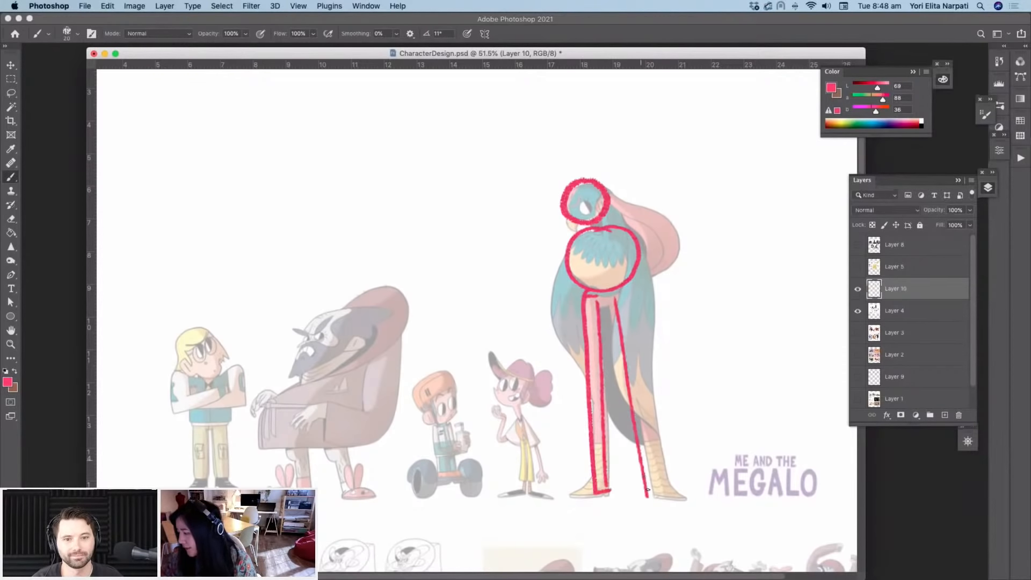
mouse_move(633, 296)
mouse_down()
mouse_move(666, 492)
mouse_move(652, 497)
mouse_move(673, 495)
mouse_up()
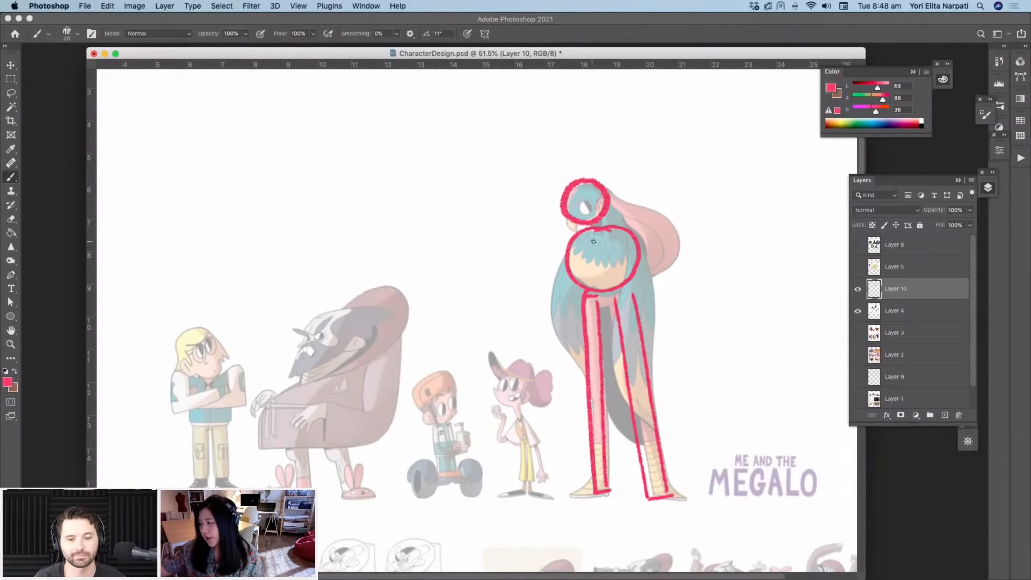
Step: Try outlining the bird's wing with two rows of pointed feathers, and erase most of the strokes
mouse_move(571, 238)
mouse_down()
mouse_move(548, 283)
mouse_move(571, 358)
mouse_move(585, 371)
mouse_up()
mouse_move(553, 301)
mouse_down()
mouse_move(558, 293)
mouse_move(572, 317)
mouse_move(583, 293)
mouse_up()
mouse_move(565, 350)
mouse_down()
mouse_move(582, 333)
mouse_move(585, 303)
mouse_up()
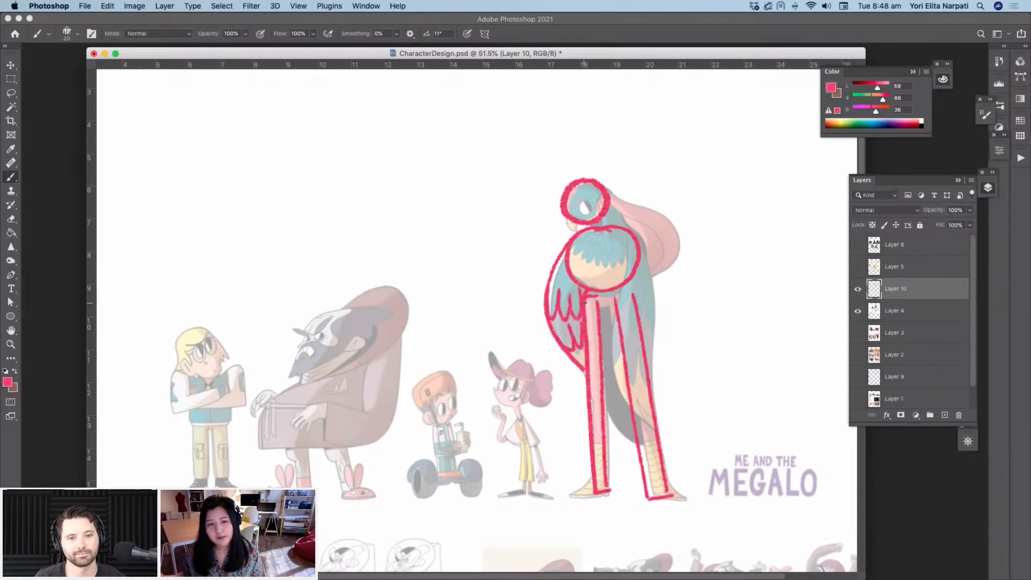
key(e)
mouse_move(551, 280)
mouse_down()
mouse_move(569, 346)
mouse_move(569, 330)
mouse_move(568, 364)
mouse_up()
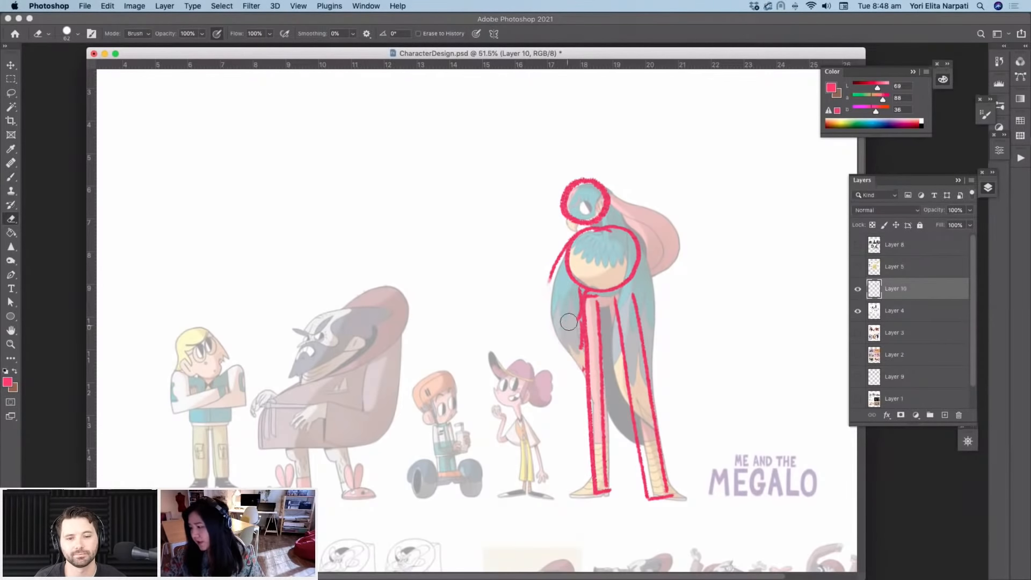
Step: Try a wider, longer wing outline reaching down beside the bird's leg, with a feather zigzag inside it
key(b)
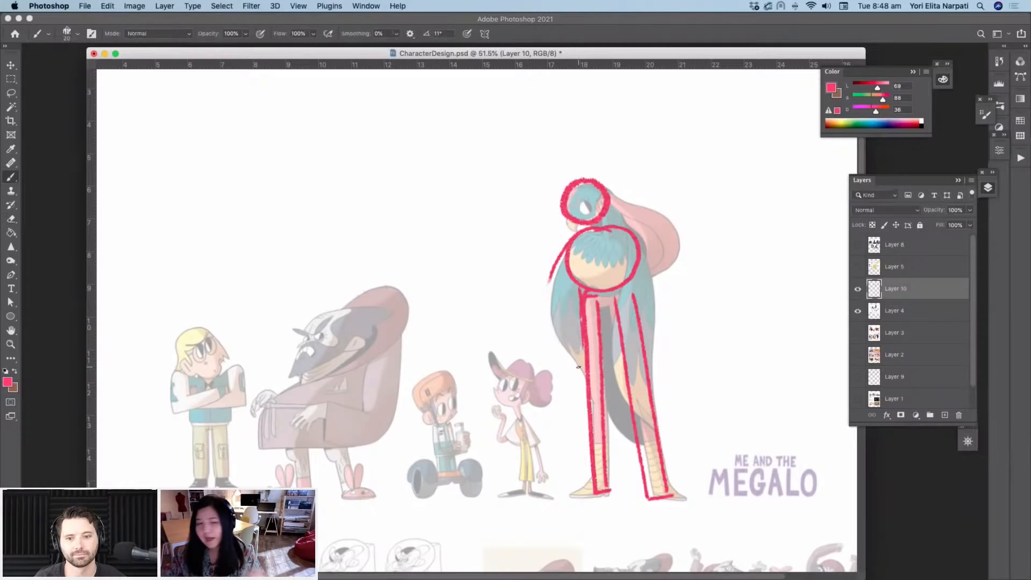
mouse_move(566, 243)
mouse_down()
mouse_move(536, 346)
mouse_move(573, 436)
mouse_up()
drag(582, 293, 575, 448)
drag(551, 299, 546, 338)
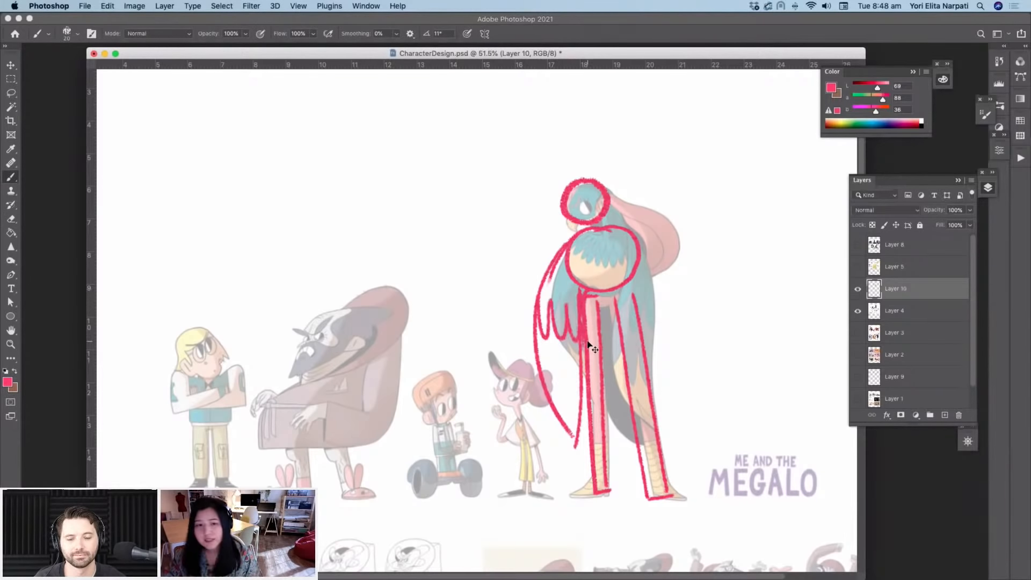
Step: Undo the long wing strokes and redraw the wing shorter, with two tiers of pointed feathers
key(super+z)
key(super+z)
key(super+z)
mouse_move(564, 251)
mouse_down()
mouse_move(537, 320)
mouse_move(551, 297)
mouse_move(569, 321)
mouse_move(575, 290)
mouse_move(549, 328)
mouse_move(555, 350)
mouse_move(586, 343)
mouse_move(588, 383)
mouse_up()
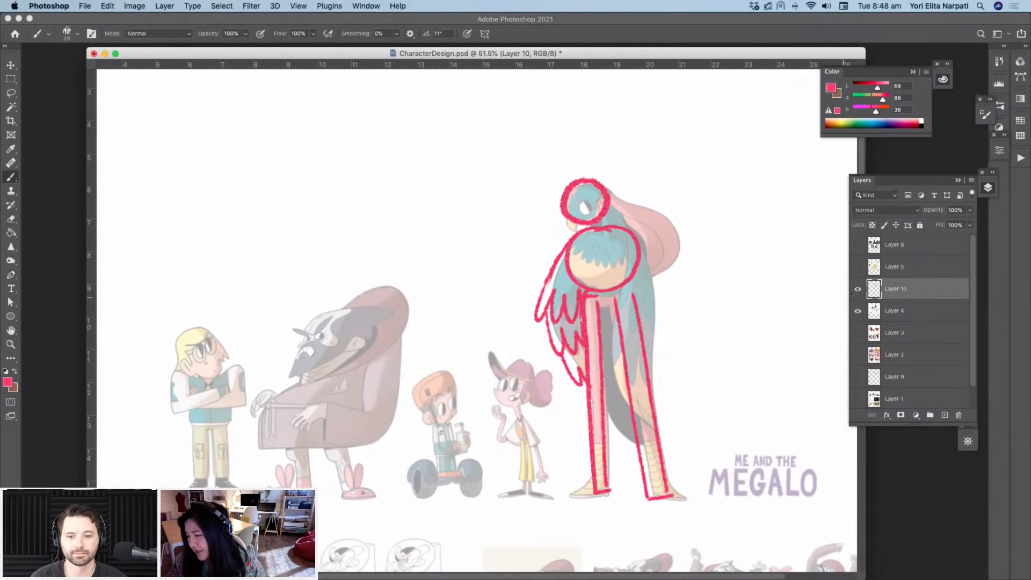
Step: Try outlining the seated bearded figure and his armchair as two large curved masses, and undo the strokes
mouse_move(258, 444)
mouse_down()
mouse_move(368, 347)
mouse_move(391, 409)
mouse_move(372, 447)
mouse_move(358, 450)
mouse_move(377, 441)
mouse_up()
mouse_move(300, 378)
mouse_down()
mouse_move(320, 324)
mouse_move(392, 281)
mouse_move(398, 338)
mouse_up()
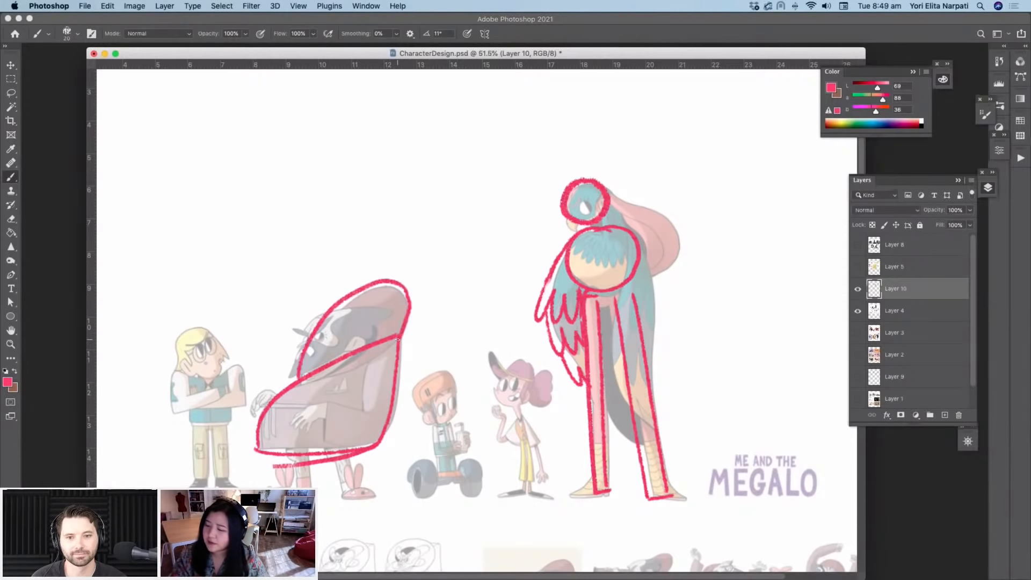
key(super+z)
key(super+z)
key(super+z)
key(super+z)
key(super+z)
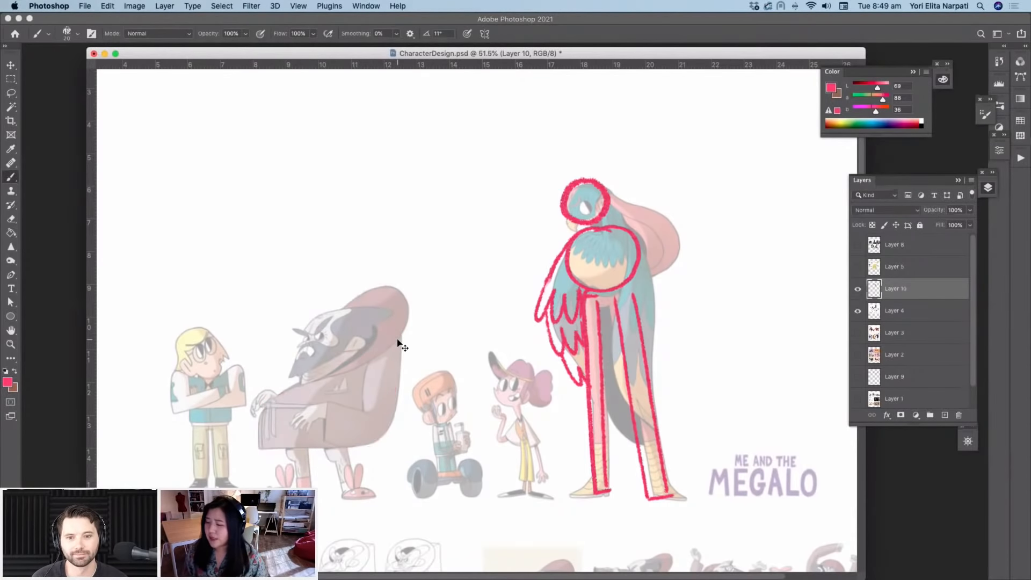
Step: Hide Layer 10 and Layer 4, and show Layer 3 with the witch, the children and the old man
click(858, 289)
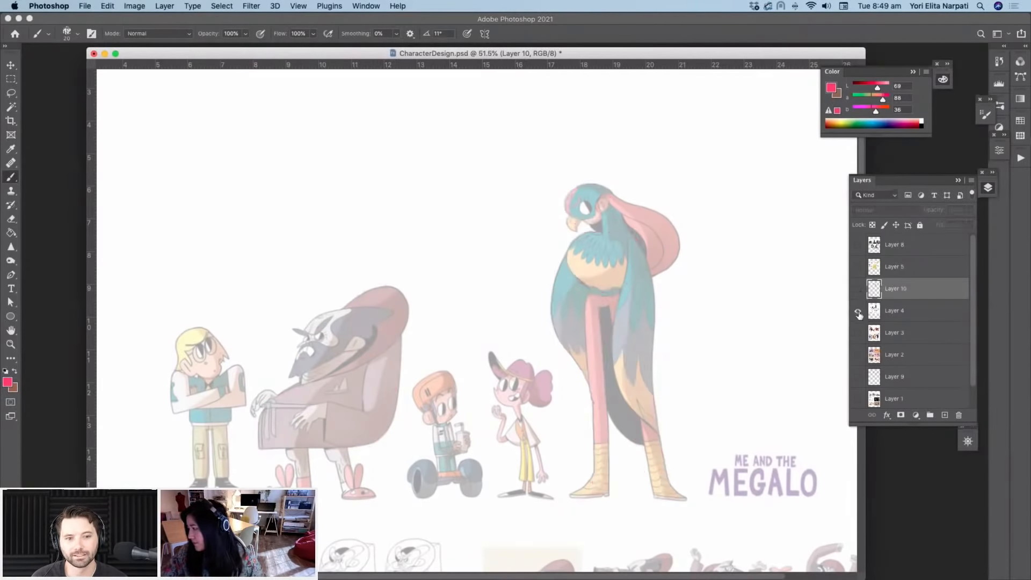
click(858, 311)
click(856, 267)
click(857, 267)
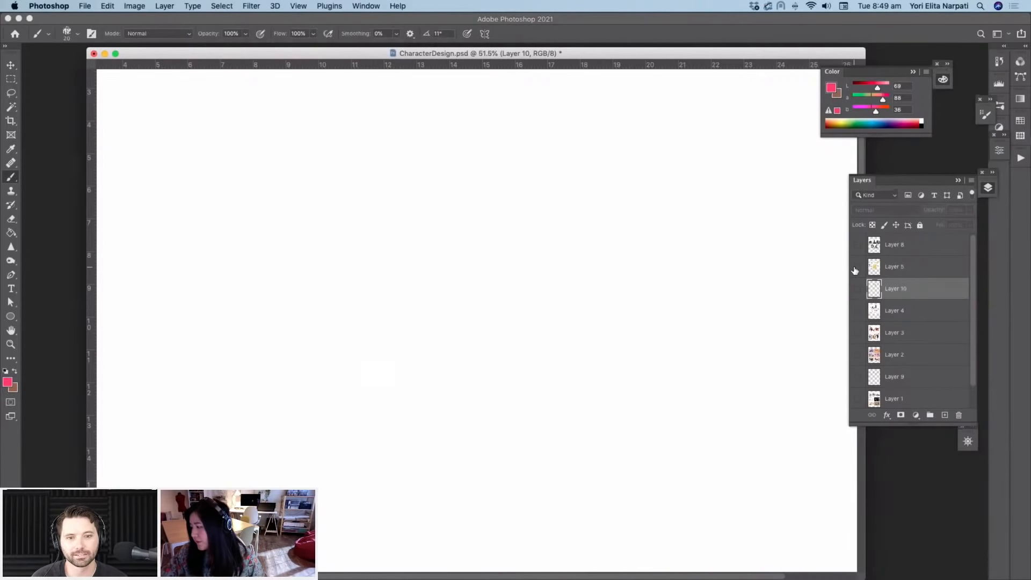
click(857, 333)
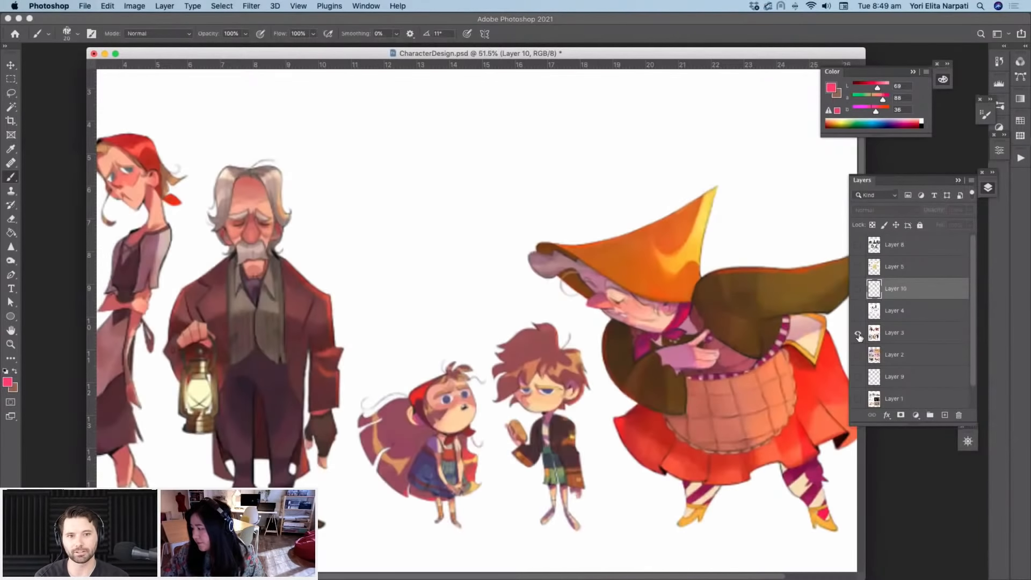
scroll(690, 344, down, 4)
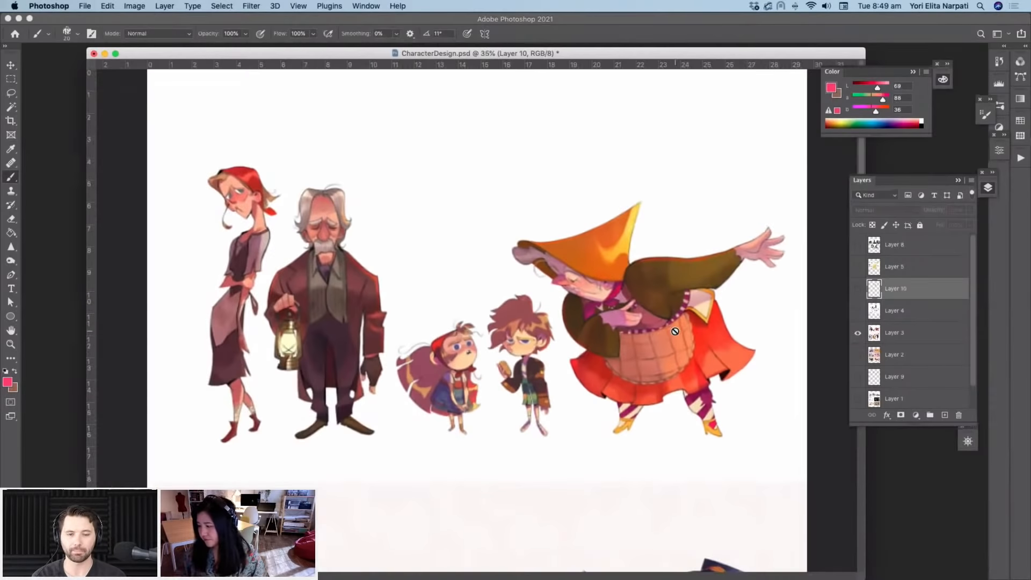
scroll(675, 331, up, 2)
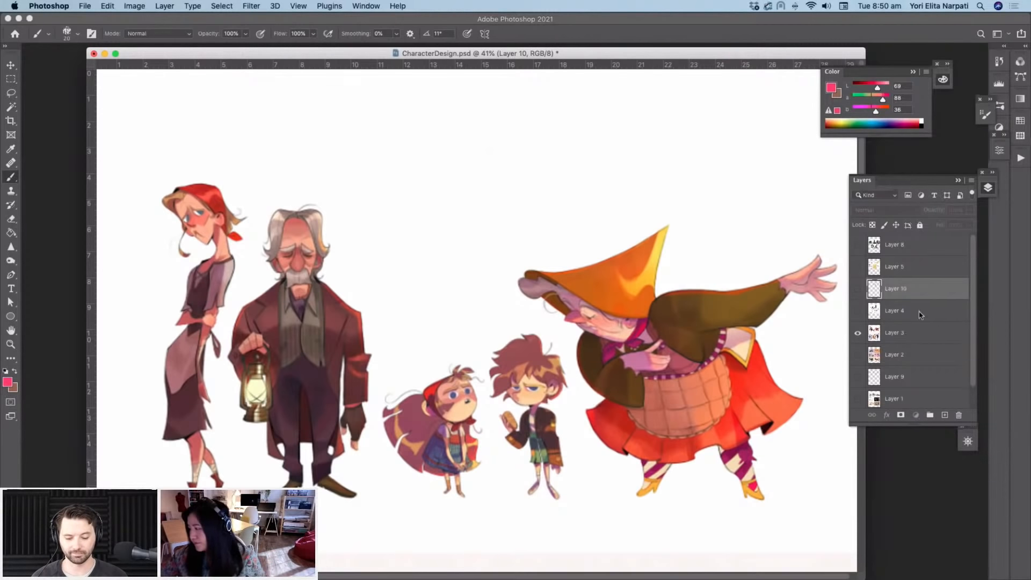
Step: Lower the opacity of Layer 3 and add a new layer above it
click(913, 333)
drag(970, 210, 945, 416)
click(945, 416)
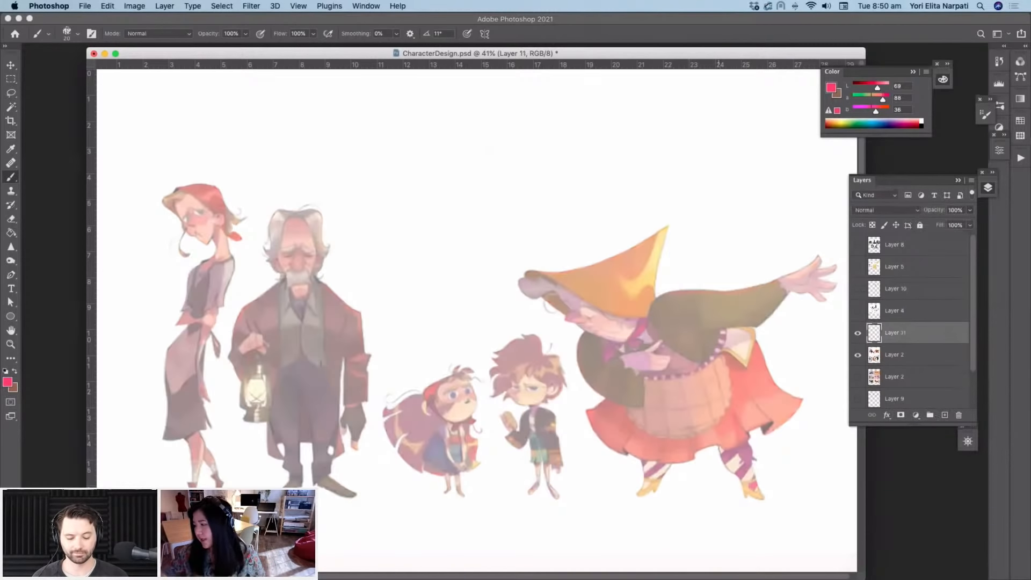
Step: Trace the witch's hat as a curved triangle and the small girl's silhouette as a matching wedge
drag(529, 274, 594, 262)
drag(618, 252, 531, 276)
mouse_move(435, 391)
mouse_down()
mouse_move(424, 372)
mouse_move(395, 408)
mouse_move(385, 403)
mouse_move(431, 473)
mouse_move(458, 422)
mouse_move(465, 376)
mouse_move(475, 465)
mouse_up()
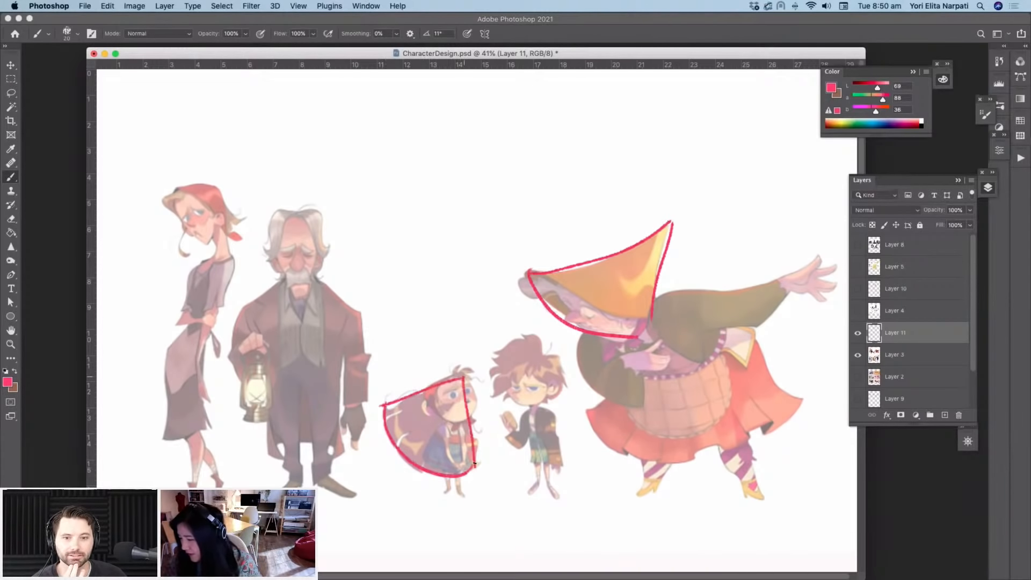
Step: Hide the Layer 11 shape tracing and add a new layer above it
scroll(451, 396, up, 5)
scroll(428, 443, down, 5)
click(857, 333)
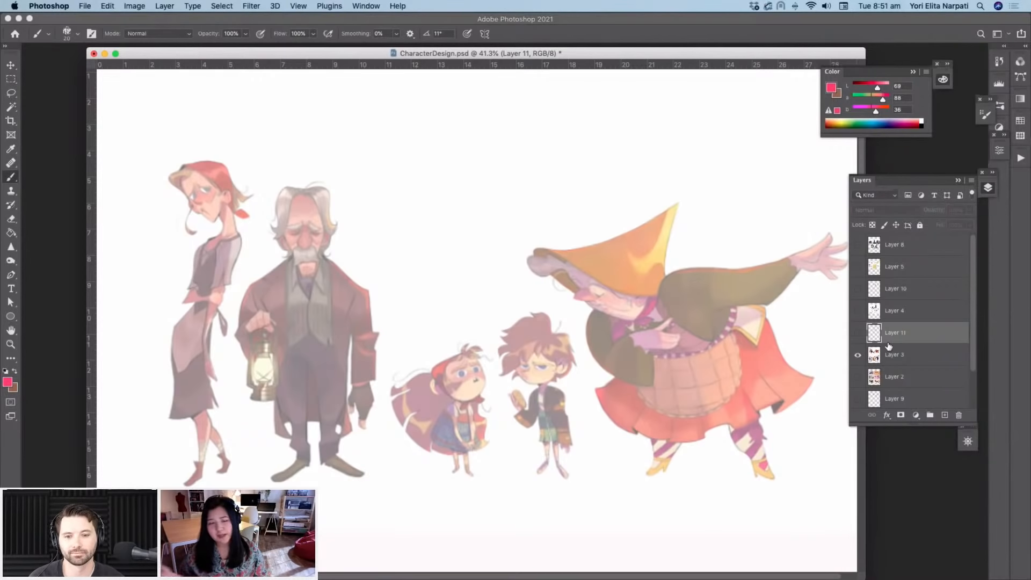
click(945, 415)
Step: Draw vertical axes over the witch, the headscarfed woman and the old man, plus curved lines of action on both women
drag(644, 253, 644, 475)
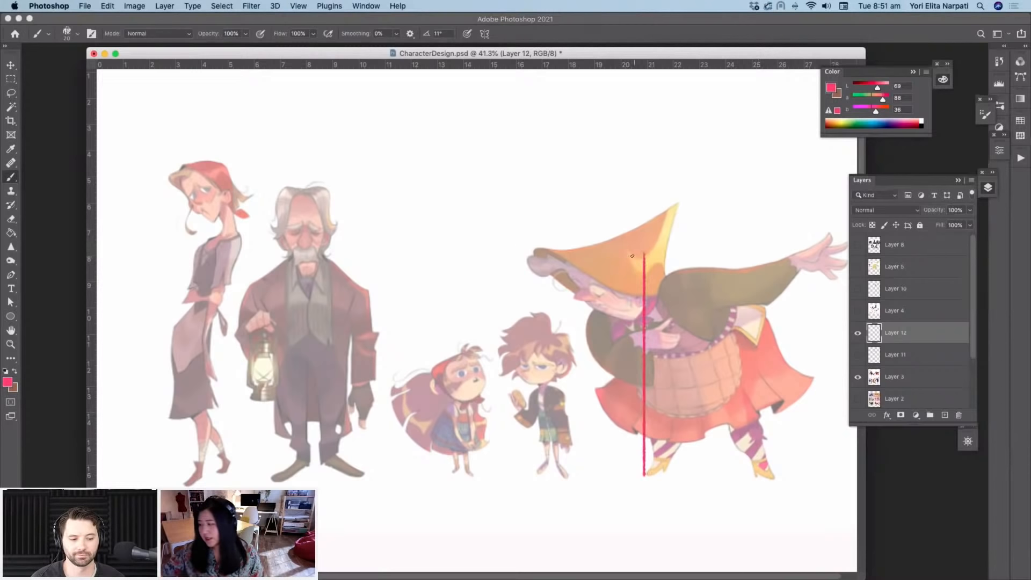
mouse_move(619, 259)
mouse_down()
mouse_move(730, 365)
mouse_move(762, 462)
mouse_up()
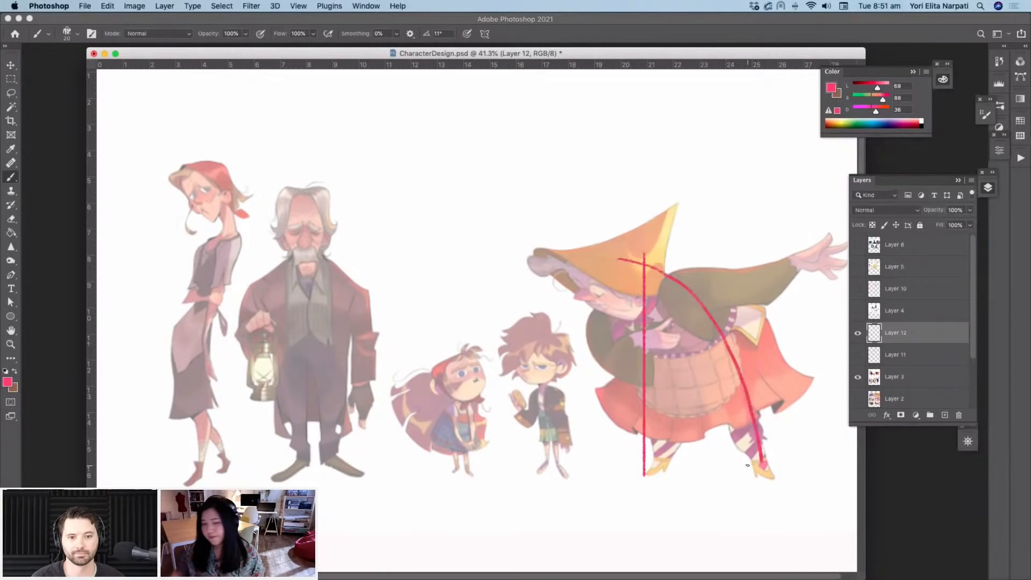
drag(222, 169, 210, 463)
drag(303, 191, 303, 471)
drag(195, 170, 195, 476)
drag(188, 171, 203, 171)
drag(186, 477, 204, 477)
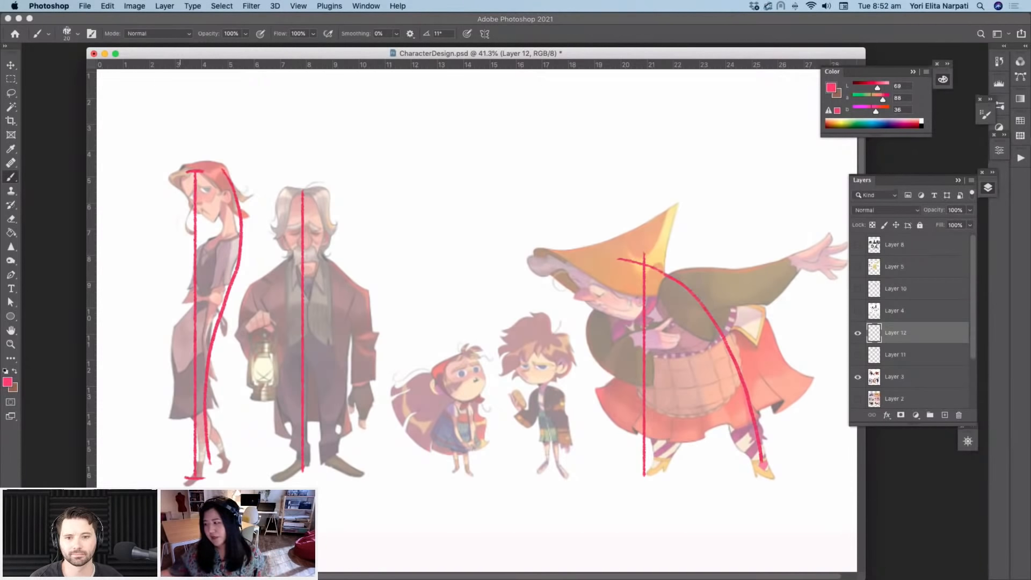
Step: Hide Layer 12 and Layer 3, show a faded Layer 2, and add a new layer above it
click(858, 333)
click(858, 354)
alt+click(858, 311)
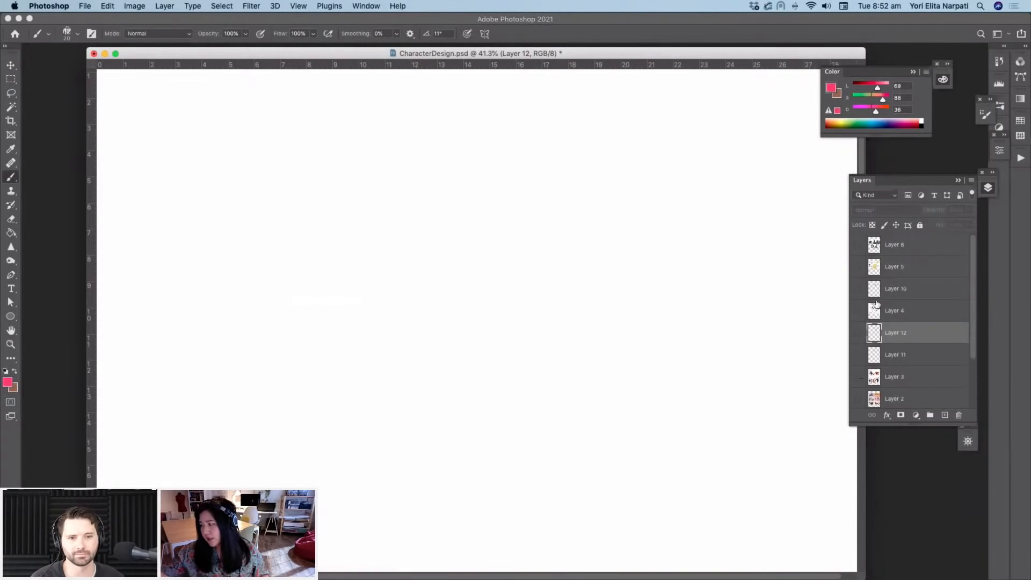
click(857, 398)
click(944, 415)
Step: Draw a curved line of action and a straight vertical line over the standing dancer in red on the pink panel
click(988, 187)
click(968, 441)
drag(909, 531, 906, 531)
mouse_move(909, 465)
mouse_down()
mouse_move(909, 478)
mouse_move(909, 467)
mouse_up()
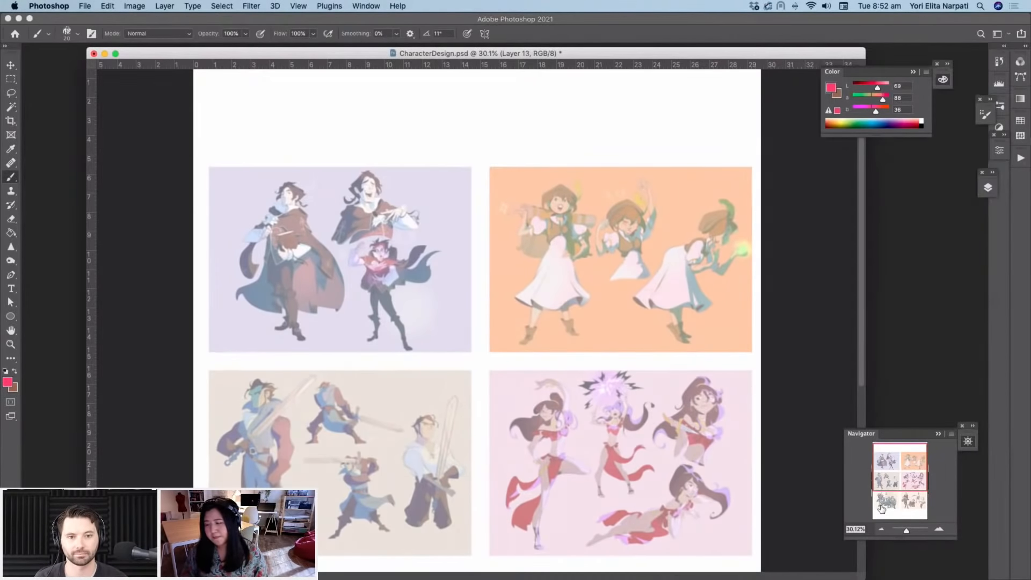
drag(906, 530, 908, 530)
click(910, 475)
drag(553, 307, 526, 521)
drag(546, 314, 545, 535)
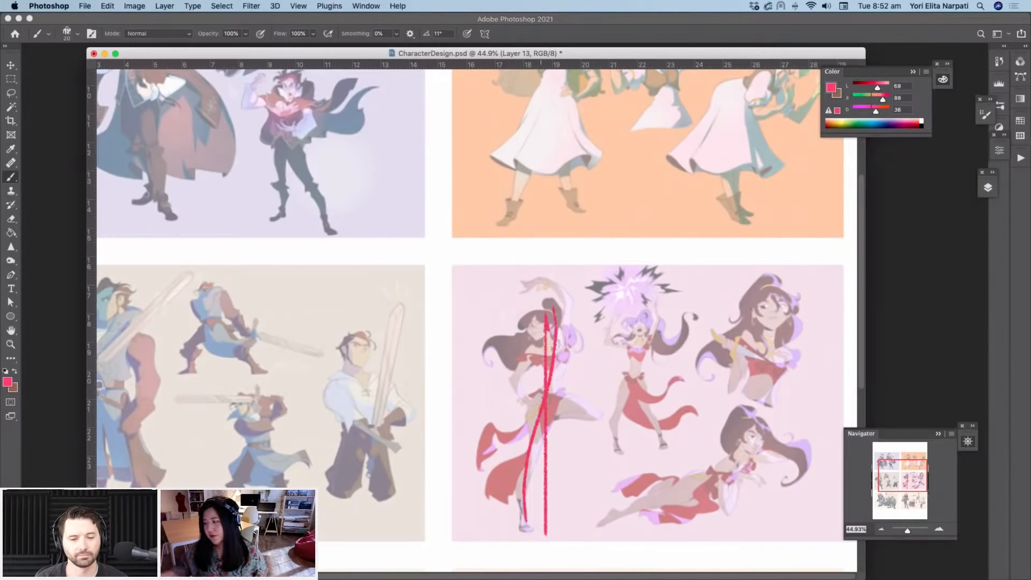
Step: Draw a curved line of action over the upper lunging swordsman on the beige panel
drag(907, 531, 907, 530)
click(901, 478)
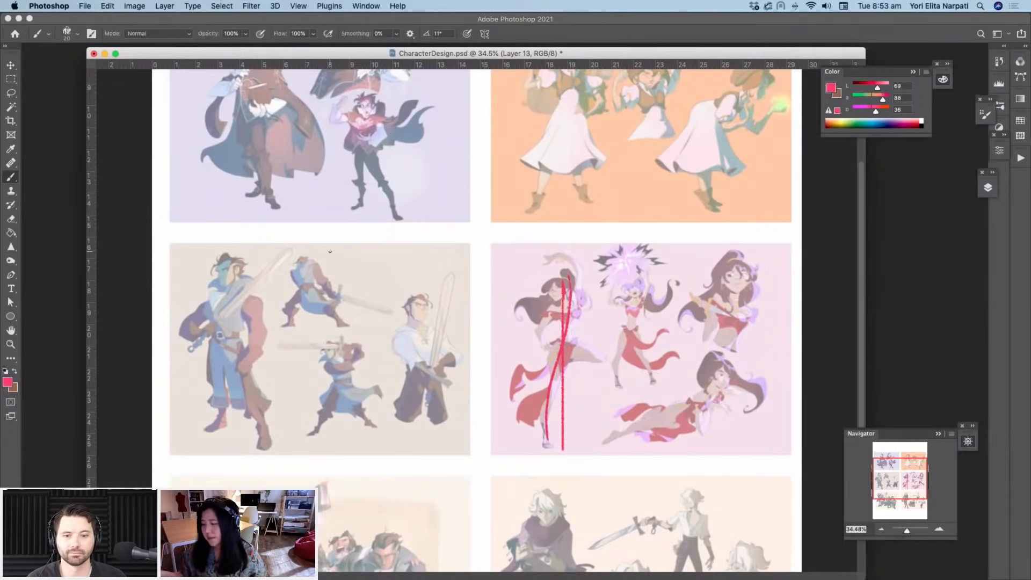
mouse_move(300, 256)
mouse_down()
mouse_move(313, 293)
mouse_move(348, 325)
mouse_up()
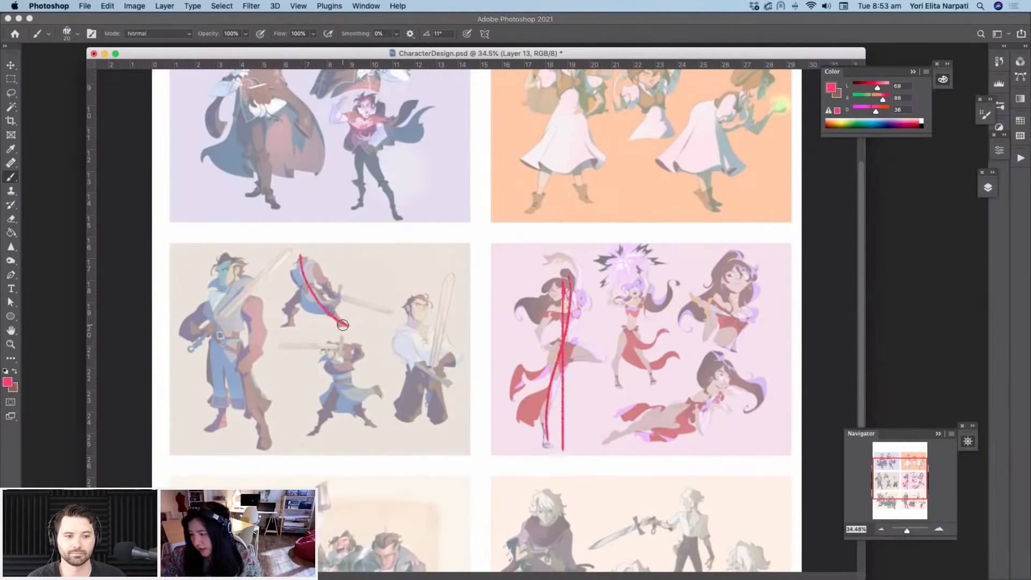
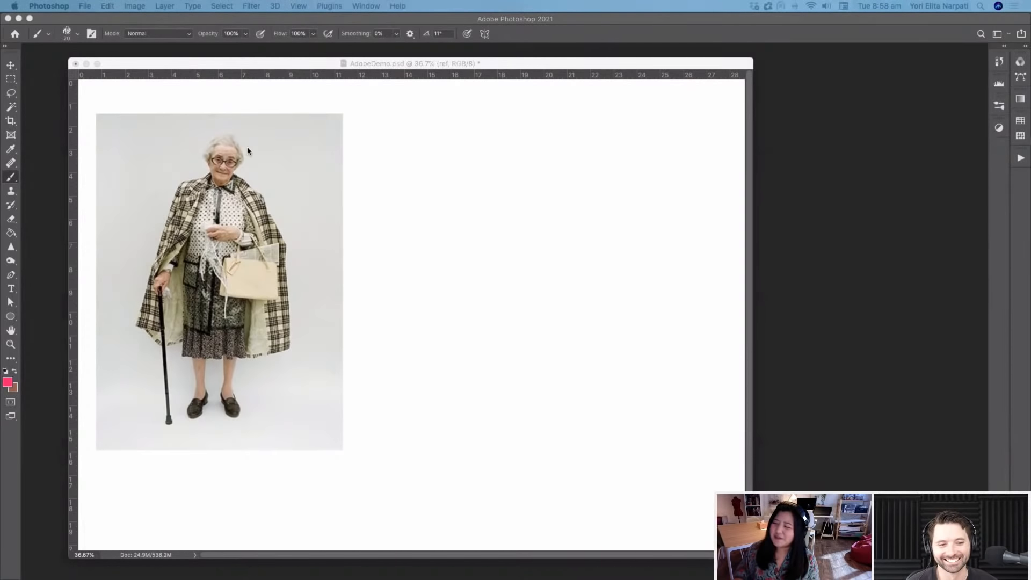
Step: In AdobeDemo.psd, lower the ref layer's opacity to 54% and show the trace layer
click(406, 67)
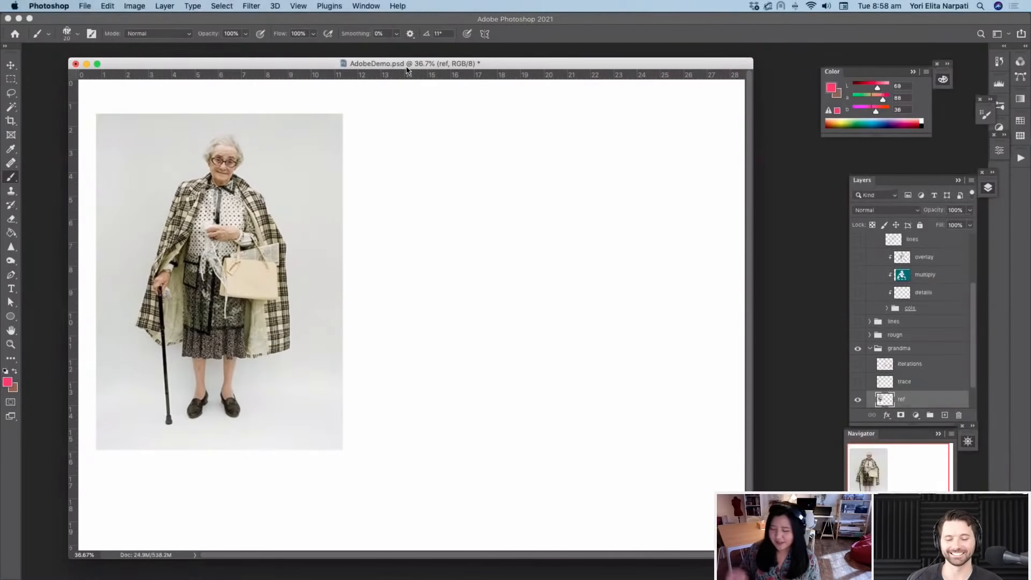
drag(970, 210, 956, 227)
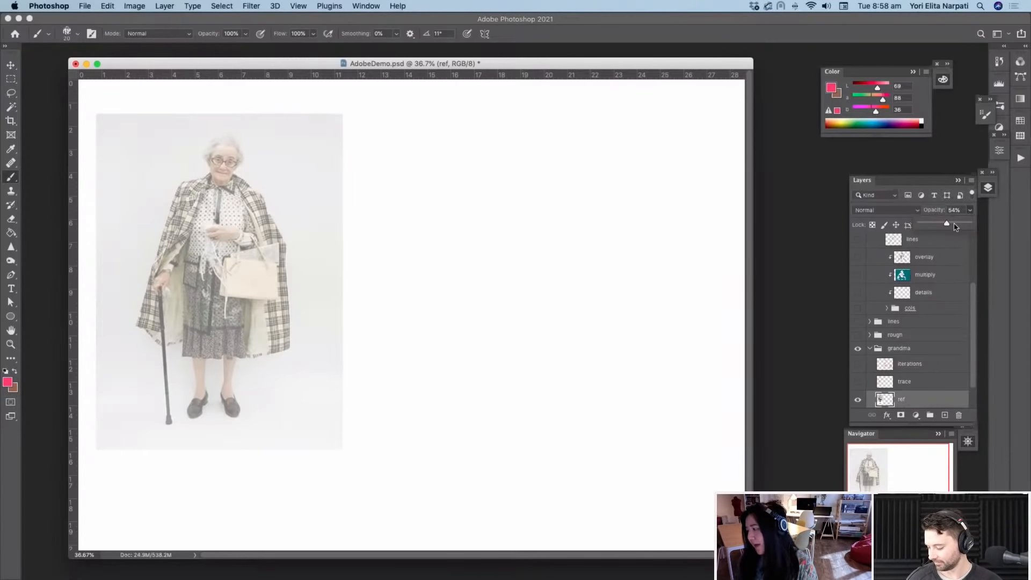
click(857, 382)
click(857, 381)
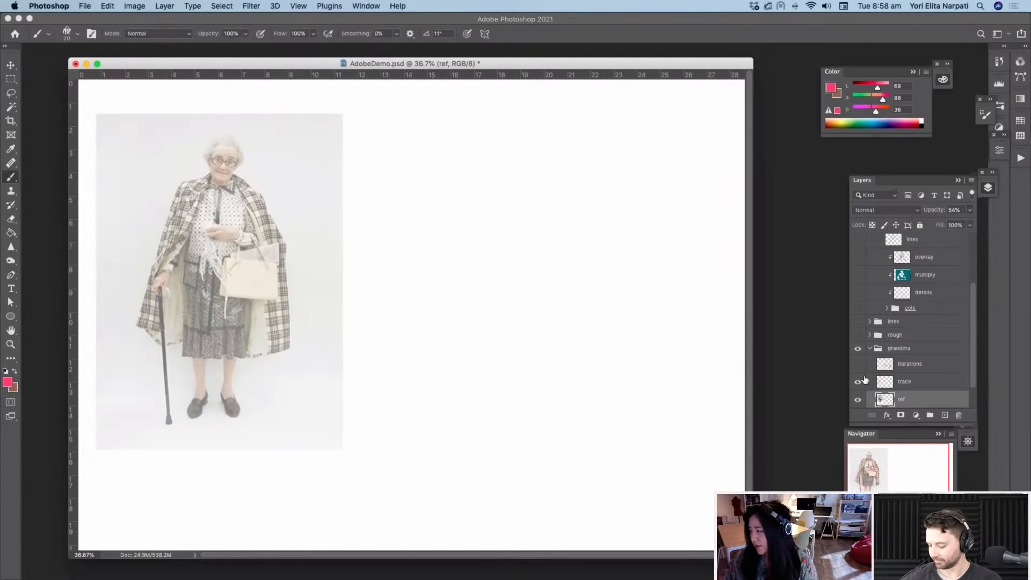
click(858, 382)
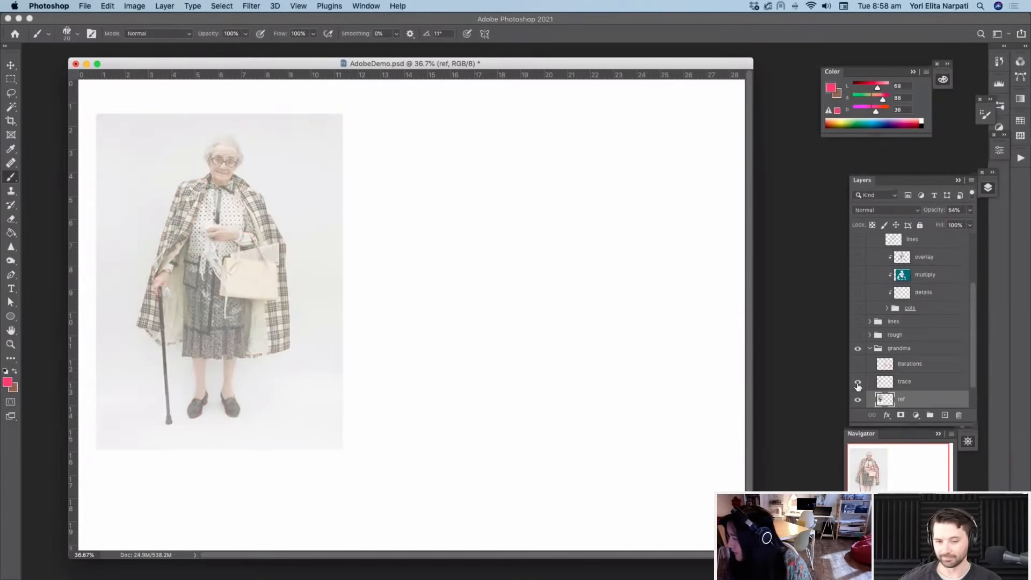
click(858, 382)
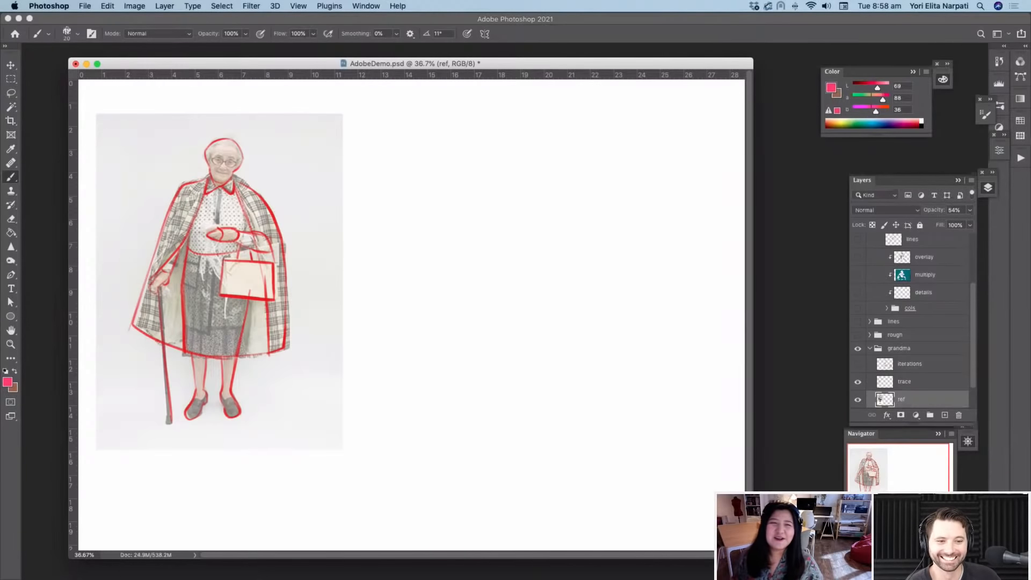
Step: Set the brush size to 22 and lower the ref layer's opacity to 43%
key(super+Tab)
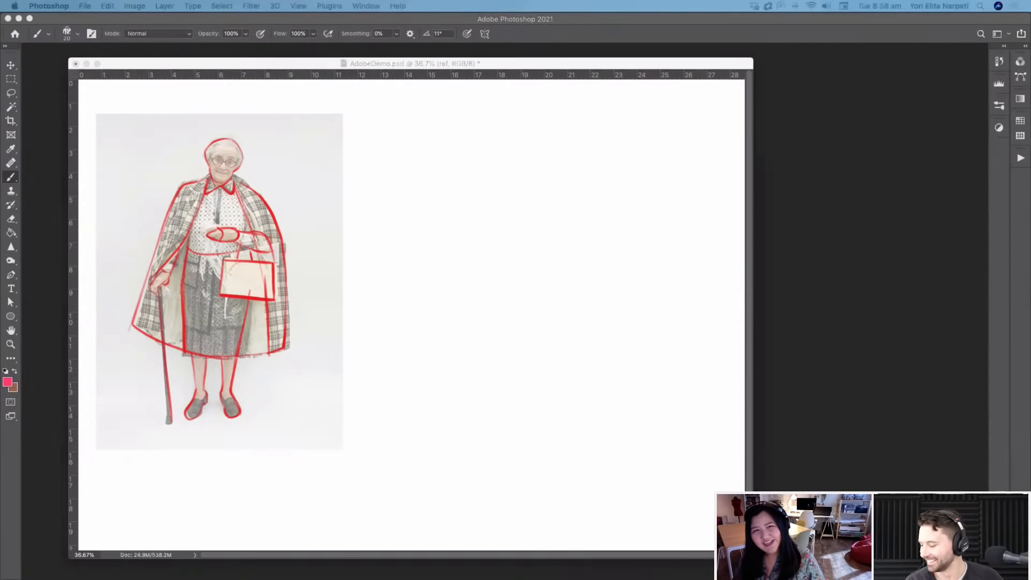
click(497, 56)
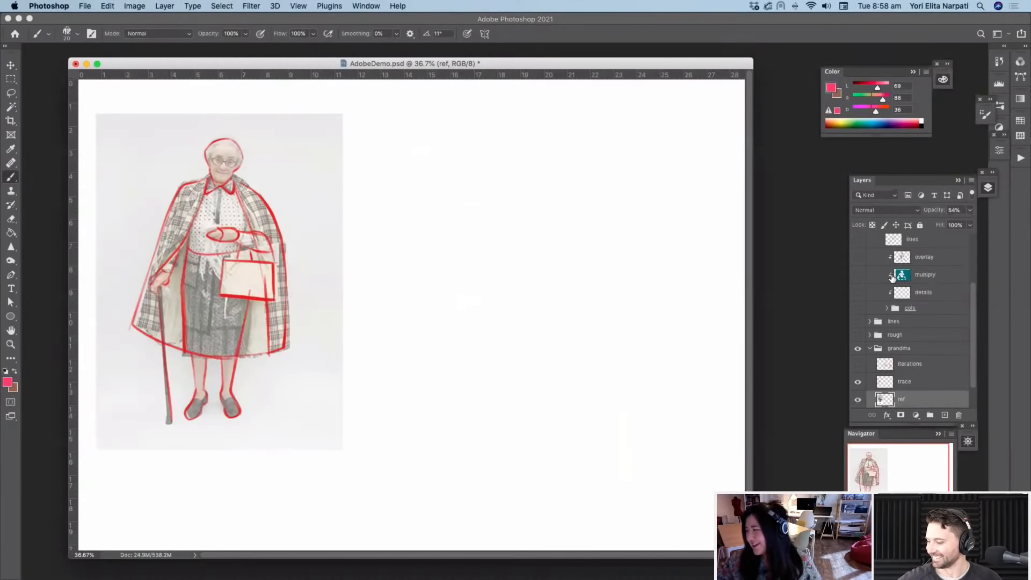
click(919, 381)
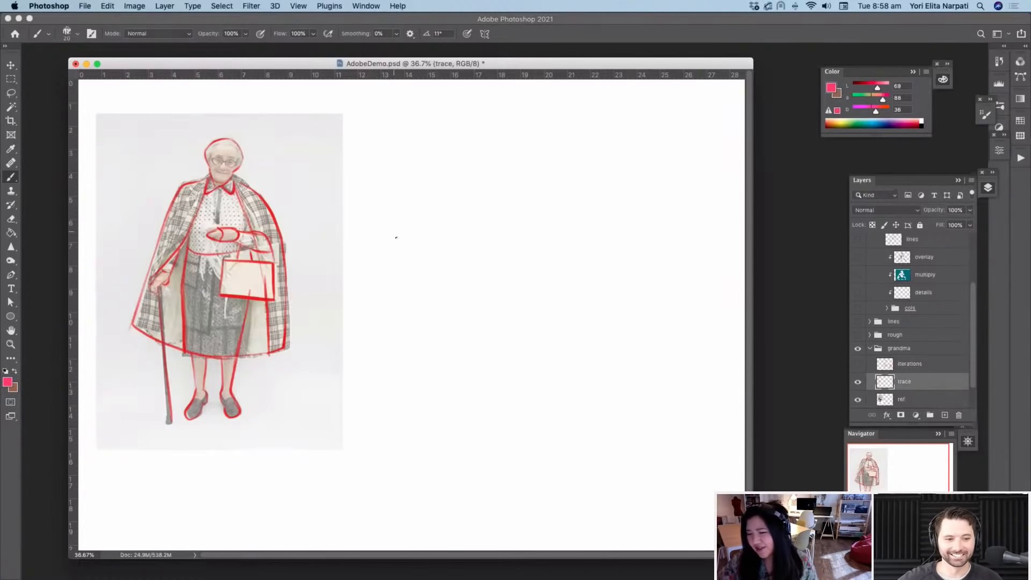
right_click(393, 251)
click(458, 70)
click(368, 66)
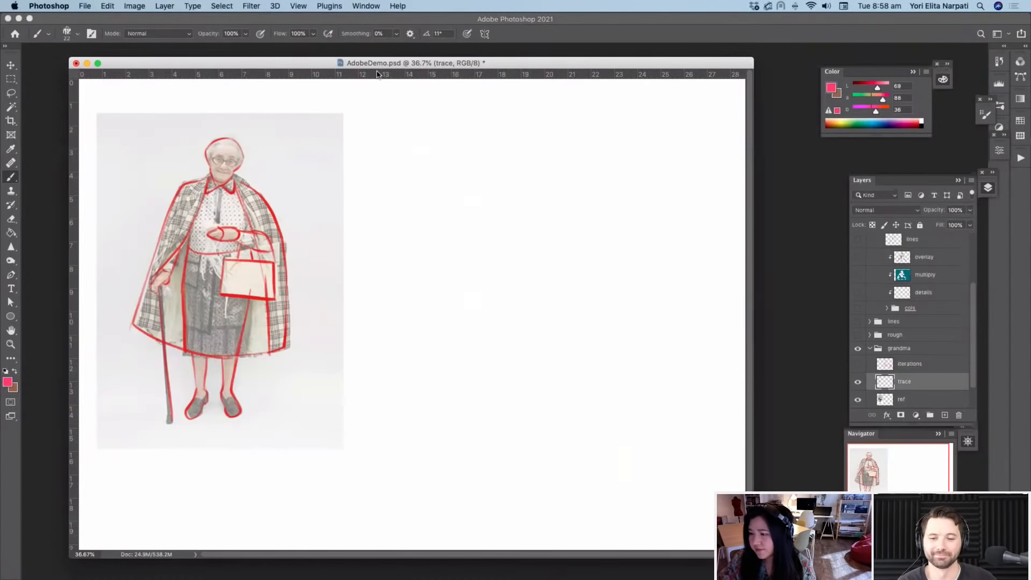
click(908, 399)
click(970, 210)
drag(970, 223, 942, 224)
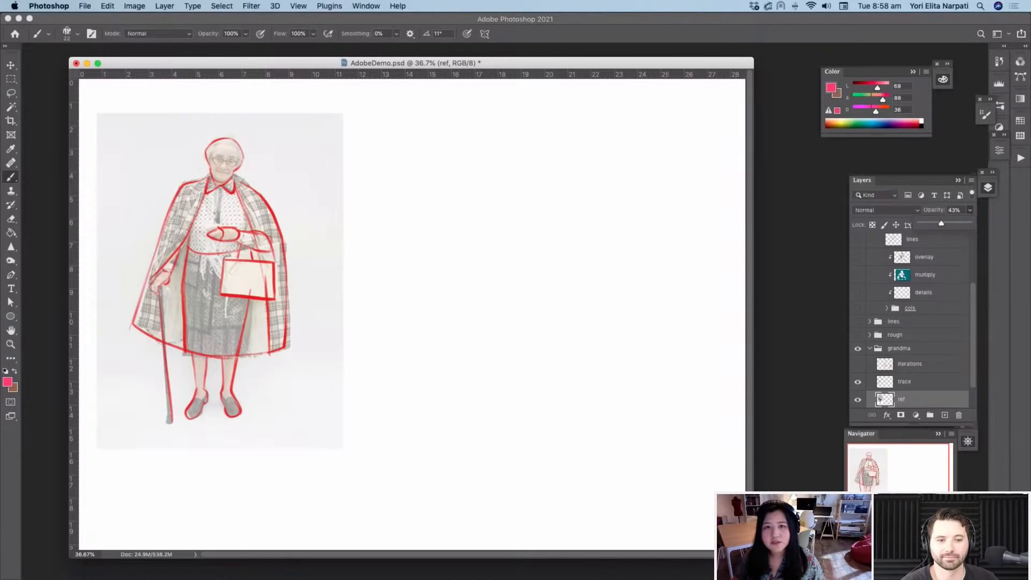
Step: On the trace layer, outline the elderly woman's cloak, shoulders and torso over the faded photo
key(super+Tab)
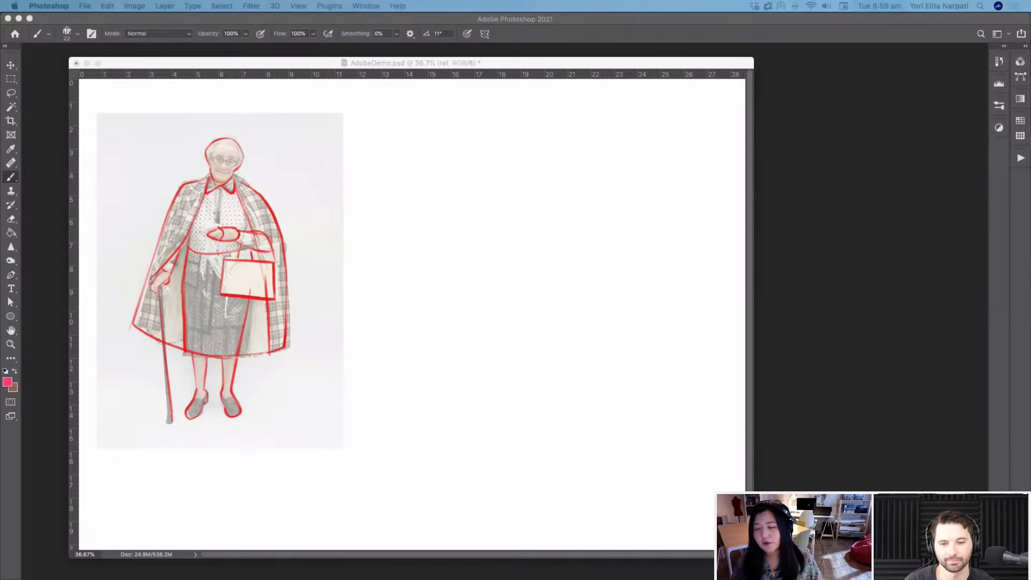
click(430, 70)
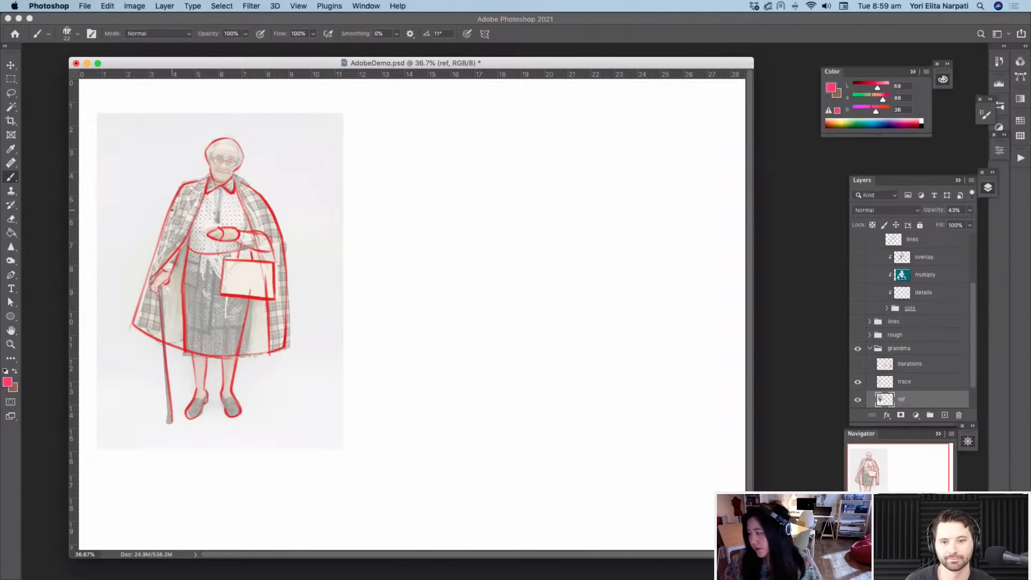
click(924, 381)
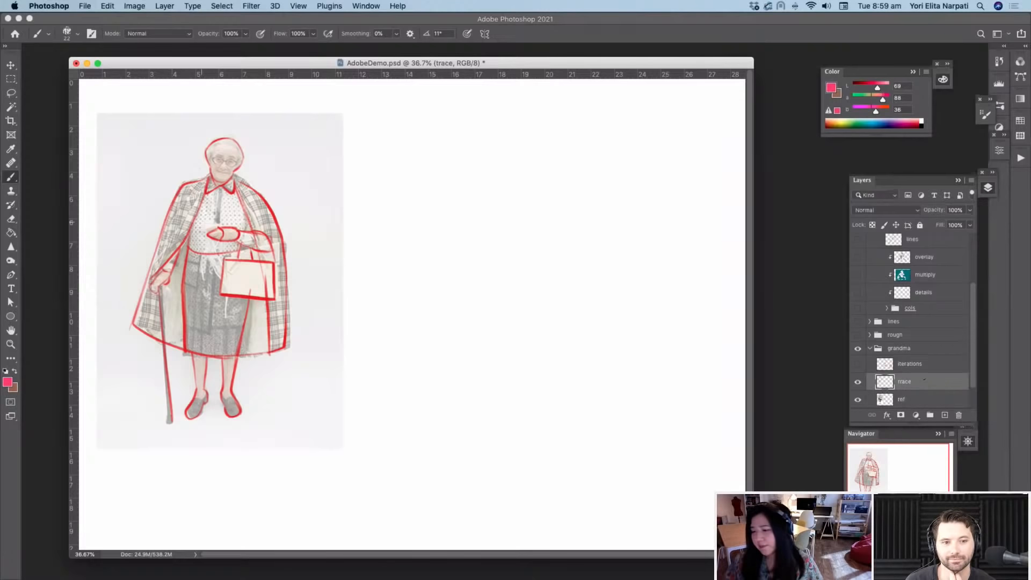
drag(169, 215, 147, 276)
drag(269, 210, 290, 346)
mouse_move(151, 263)
mouse_down()
mouse_move(130, 317)
mouse_move(183, 350)
mouse_up()
drag(177, 197, 271, 211)
drag(203, 188, 179, 292)
drag(244, 188, 255, 282)
Step: Draw a tall six-sided body shape beside the photo and circle the woman's head and neck
drag(415, 178, 388, 247)
drag(458, 182, 466, 246)
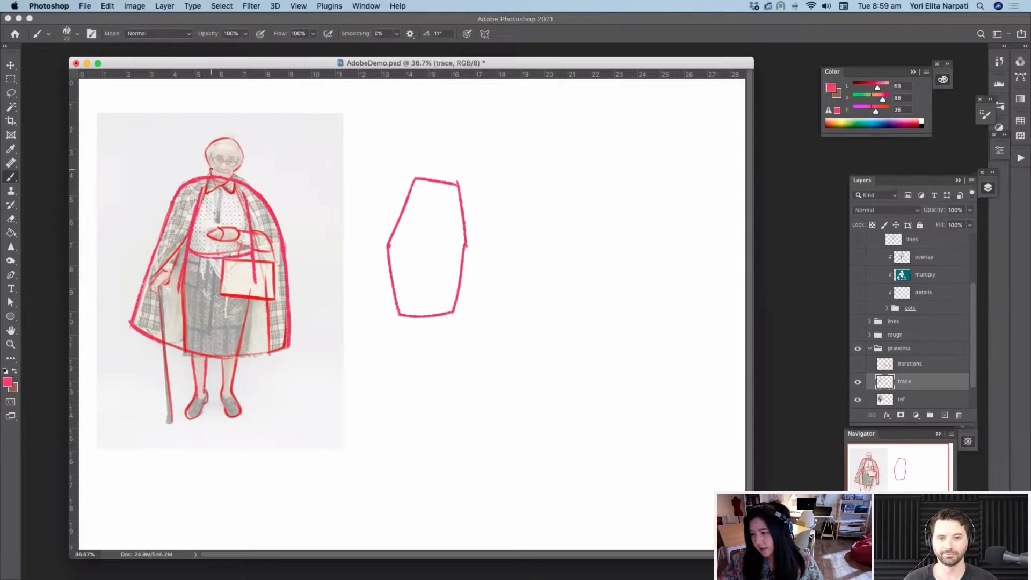
mouse_move(211, 174)
mouse_down()
mouse_move(213, 141)
mouse_move(237, 144)
mouse_move(239, 163)
mouse_move(210, 171)
mouse_move(226, 184)
mouse_move(232, 171)
mouse_move(205, 148)
mouse_move(217, 173)
mouse_move(236, 158)
mouse_move(210, 173)
mouse_move(233, 168)
mouse_move(232, 176)
mouse_move(225, 163)
mouse_move(209, 175)
mouse_move(232, 141)
mouse_up()
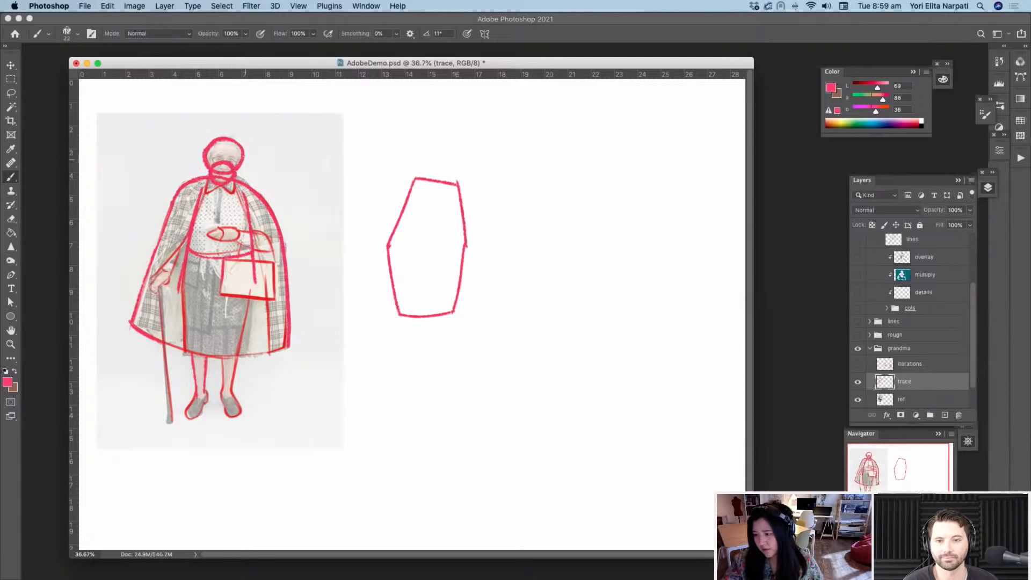
Step: Hide the trace layer and show the iterations layer with the grandma sketches
click(858, 381)
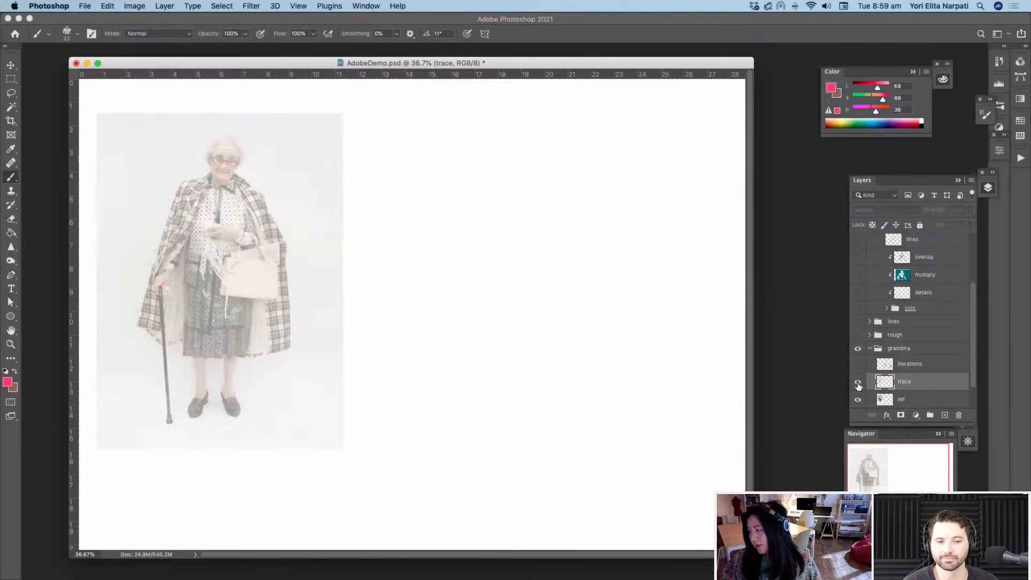
click(857, 382)
click(857, 364)
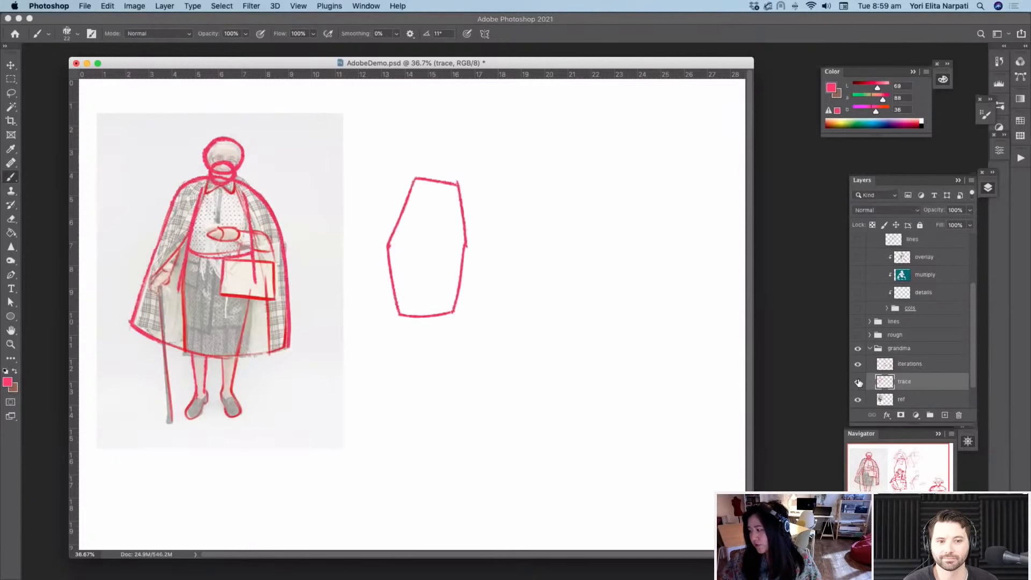
click(859, 381)
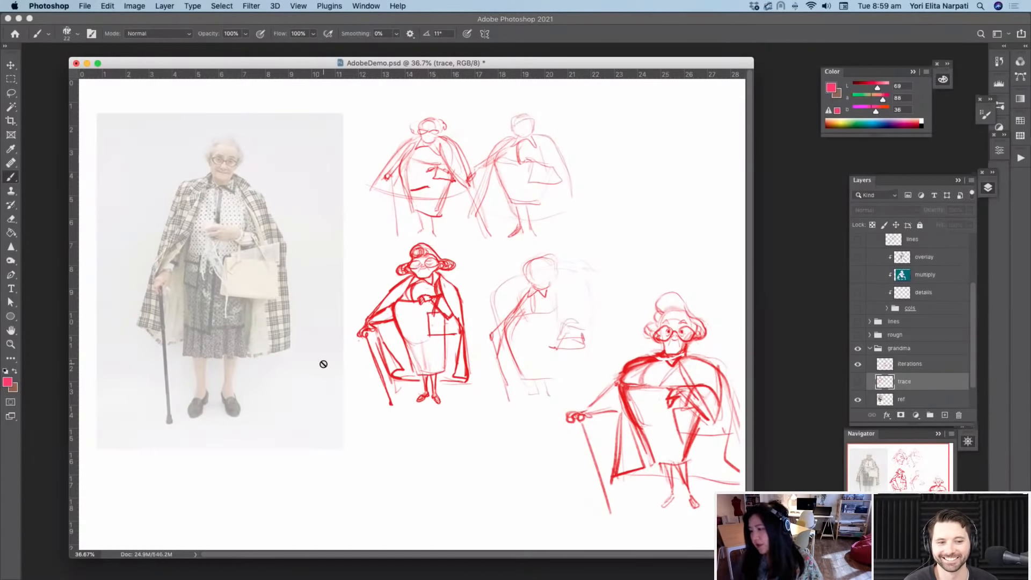
scroll(323, 364, right, 2)
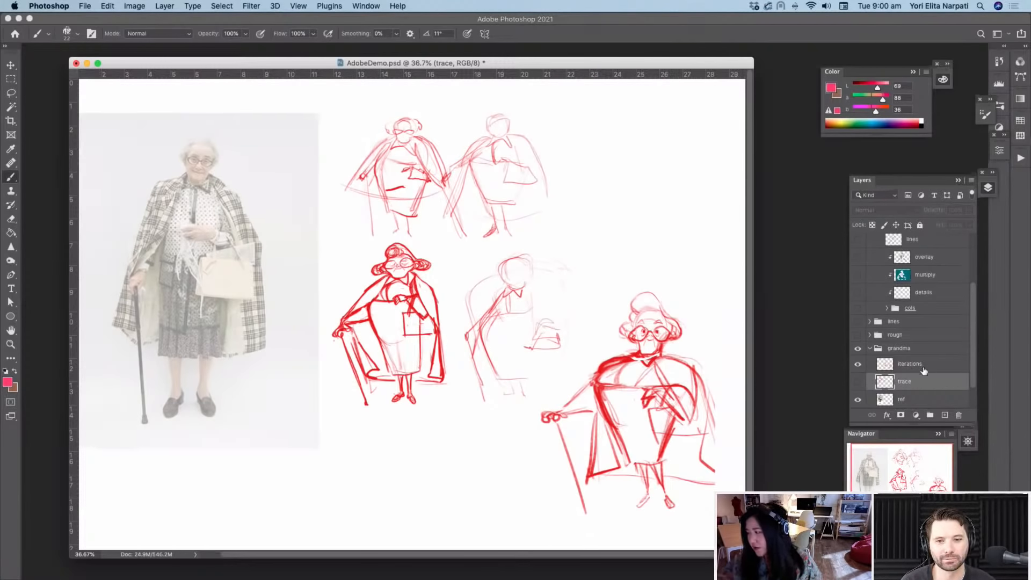
Step: Fade the iterations layer and add a new layer above it
click(910, 364)
click(970, 210)
drag(969, 223, 936, 226)
click(945, 414)
Step: With a smaller brush, outline the tapered torso of the grandma sketch nearest the photo and draw a six-sided body shape over the photo's edge
right_click(438, 257)
drag(500, 68, 498, 68)
drag(430, 65, 429, 65)
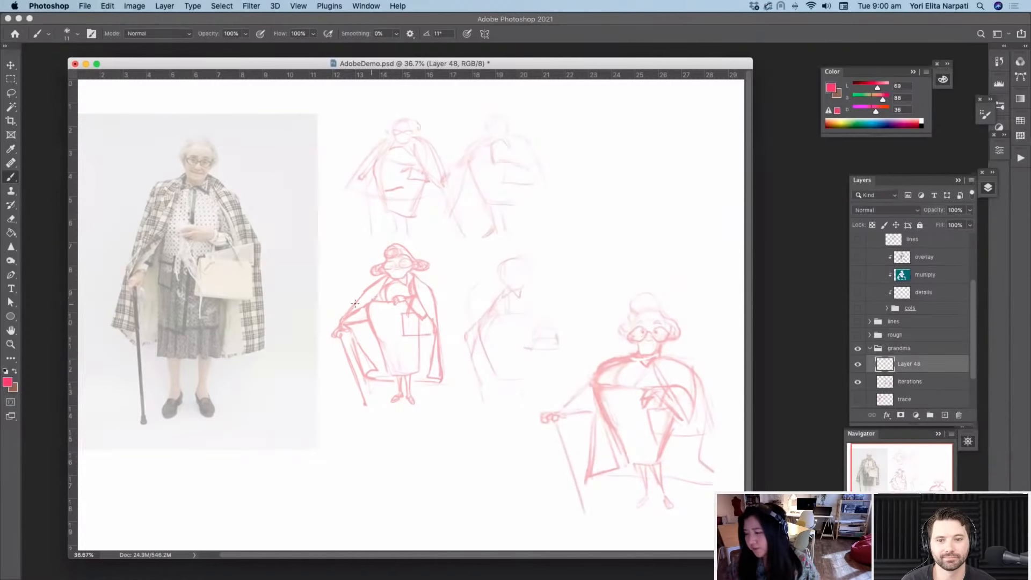
mouse_move(384, 280)
mouse_down()
mouse_move(370, 305)
mouse_move(387, 360)
mouse_up()
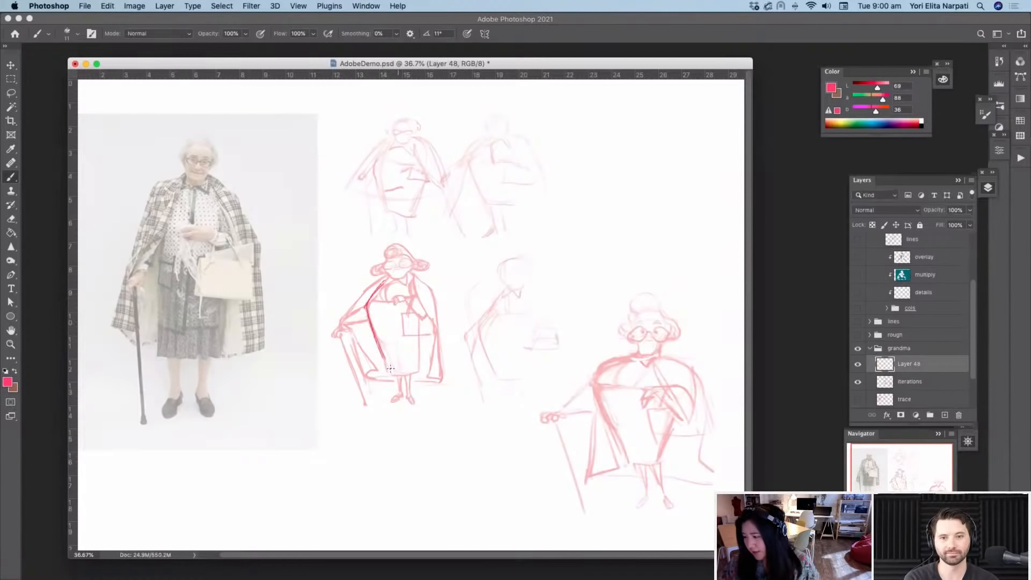
mouse_move(421, 307)
mouse_down()
mouse_move(419, 372)
mouse_move(387, 376)
mouse_move(420, 373)
mouse_up()
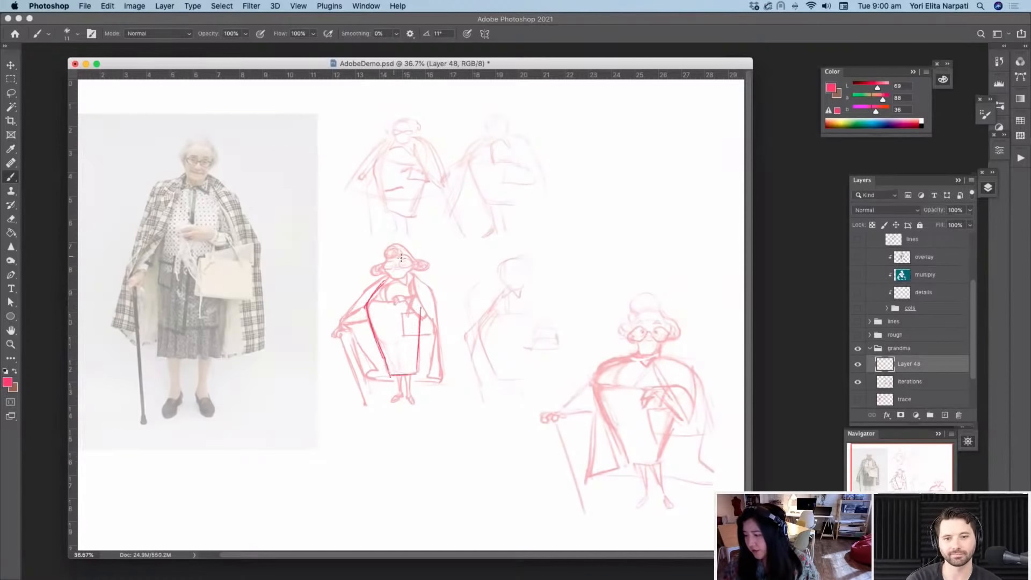
drag(374, 302, 415, 299)
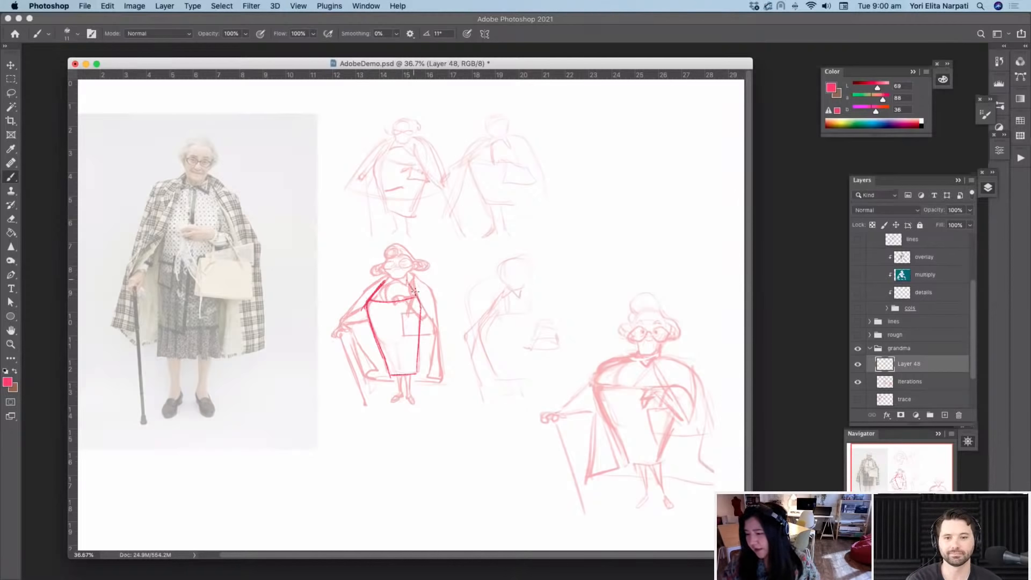
mouse_move(281, 185)
mouse_down()
mouse_move(257, 234)
mouse_move(316, 226)
mouse_move(267, 297)
mouse_up()
drag(319, 226, 311, 292)
mouse_move(375, 336)
mouse_down()
mouse_move(391, 378)
mouse_move(417, 373)
mouse_up()
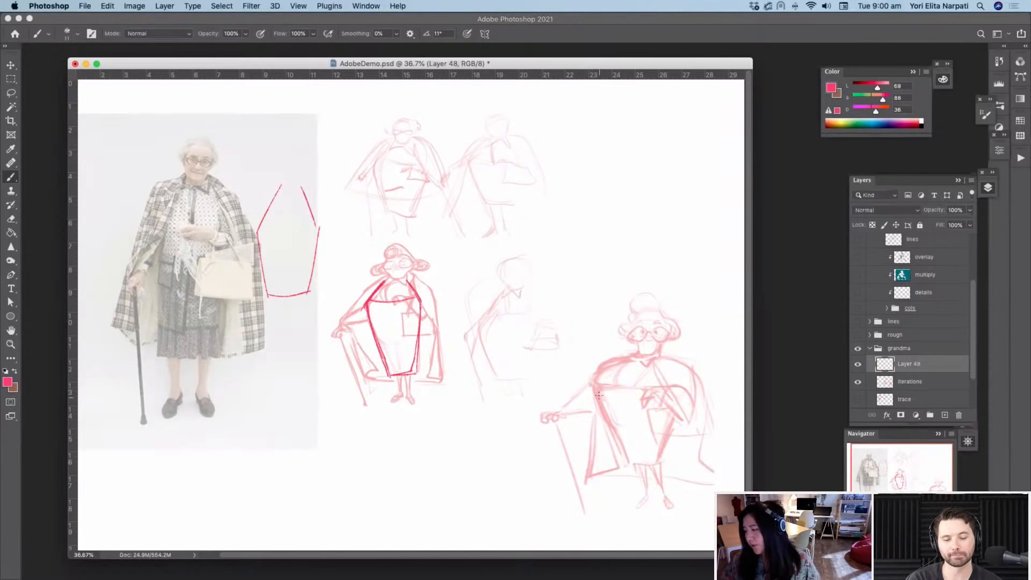
Step: Outline the rounded, downward-tapering torso and shoulder of the large grandma sketch
mouse_move(626, 461)
mouse_down()
mouse_move(596, 388)
mouse_move(651, 357)
mouse_move(689, 370)
mouse_move(664, 458)
mouse_up()
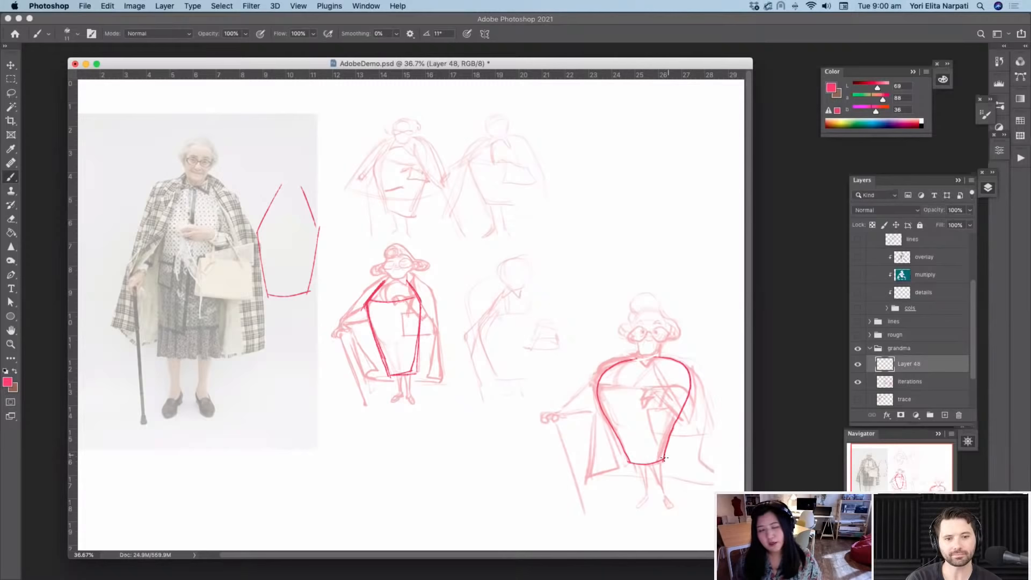
drag(606, 367, 599, 402)
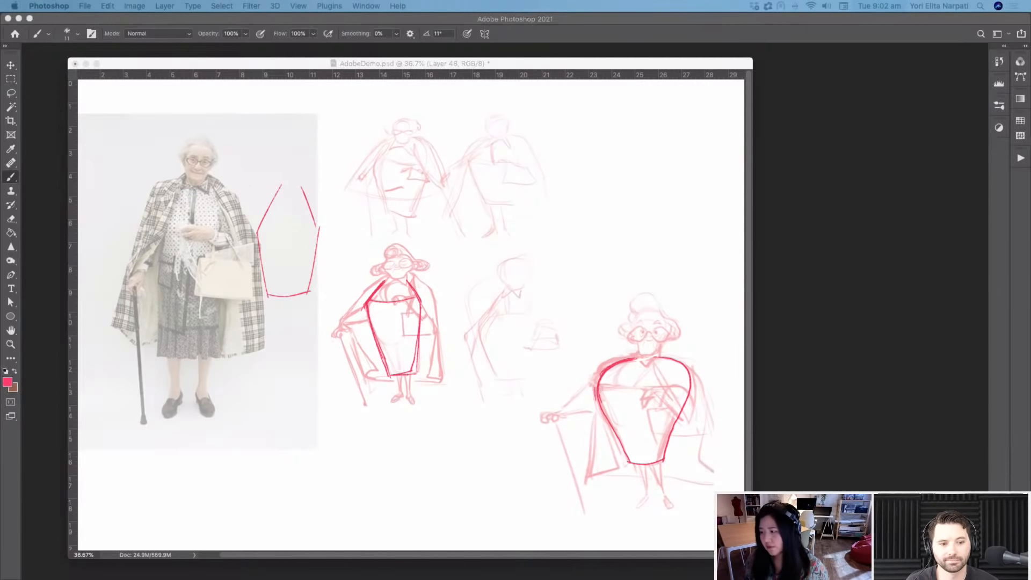
Step: Show the trace layer again and draw the thin legs of the large grandma sketch on Layer 48
click(435, 64)
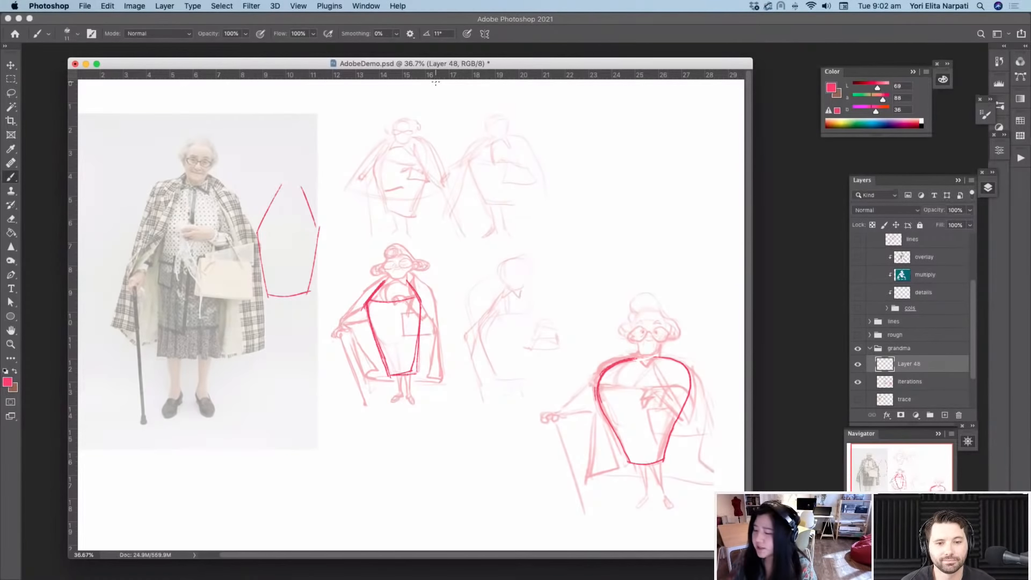
click(857, 399)
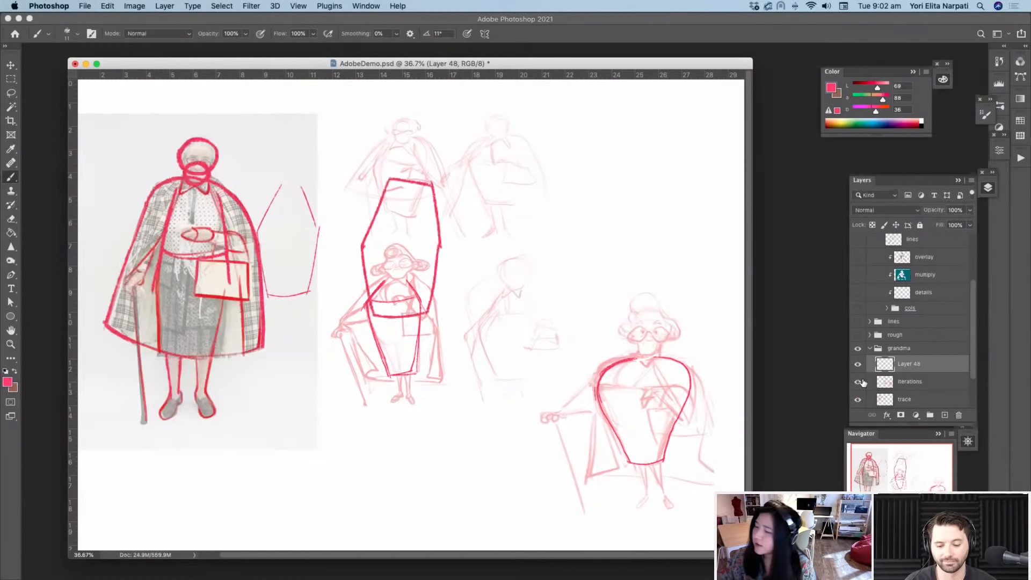
drag(639, 466, 645, 487)
drag(645, 465, 636, 506)
drag(654, 464, 666, 492)
drag(661, 463, 663, 488)
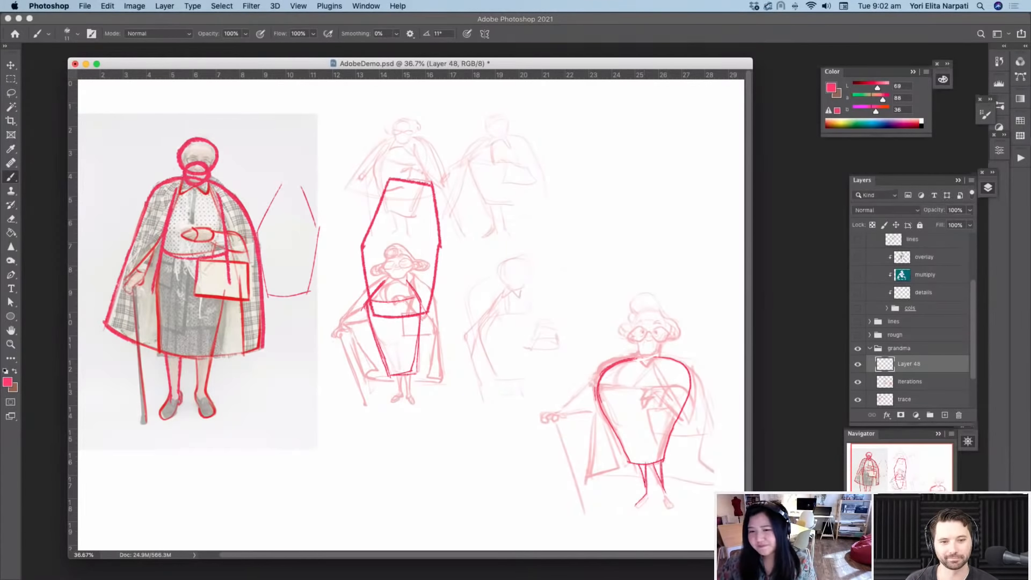
Step: Trace the cane arm over the photo and draw the matching arm and hand on the large grandma sketch
drag(167, 190, 142, 247)
drag(161, 243, 141, 273)
drag(132, 264, 143, 282)
drag(600, 375, 556, 407)
drag(547, 413, 551, 419)
drag(559, 416, 603, 412)
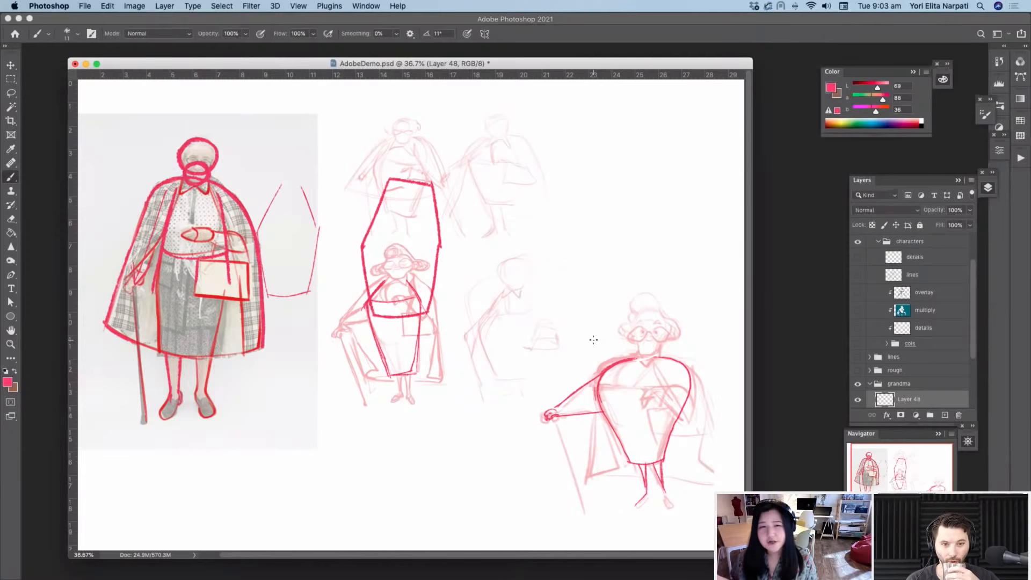
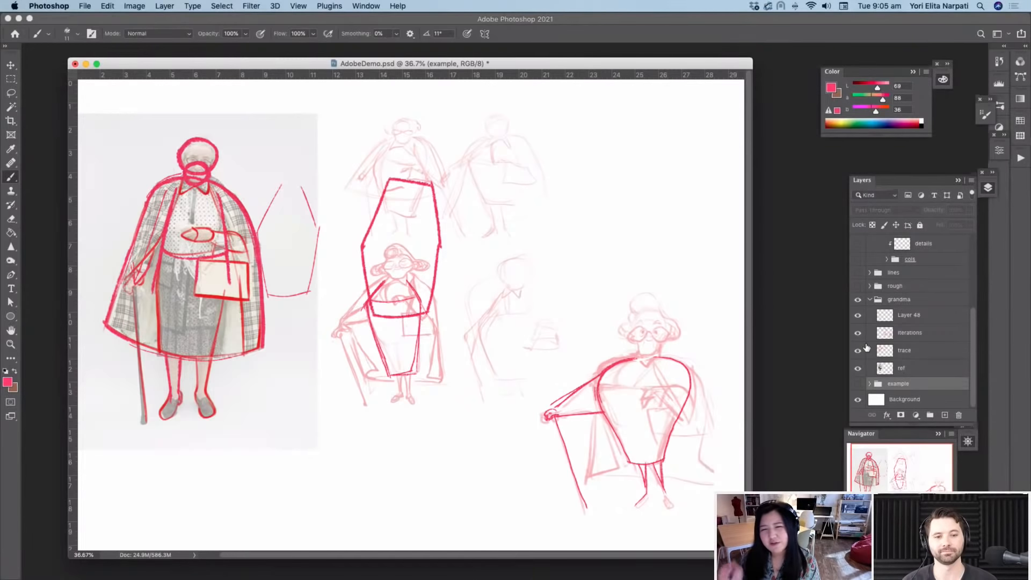
Step: Hide the ref, trace, iterations and Layer 48 layers in the grandma group
click(858, 368)
click(857, 350)
click(858, 333)
click(858, 316)
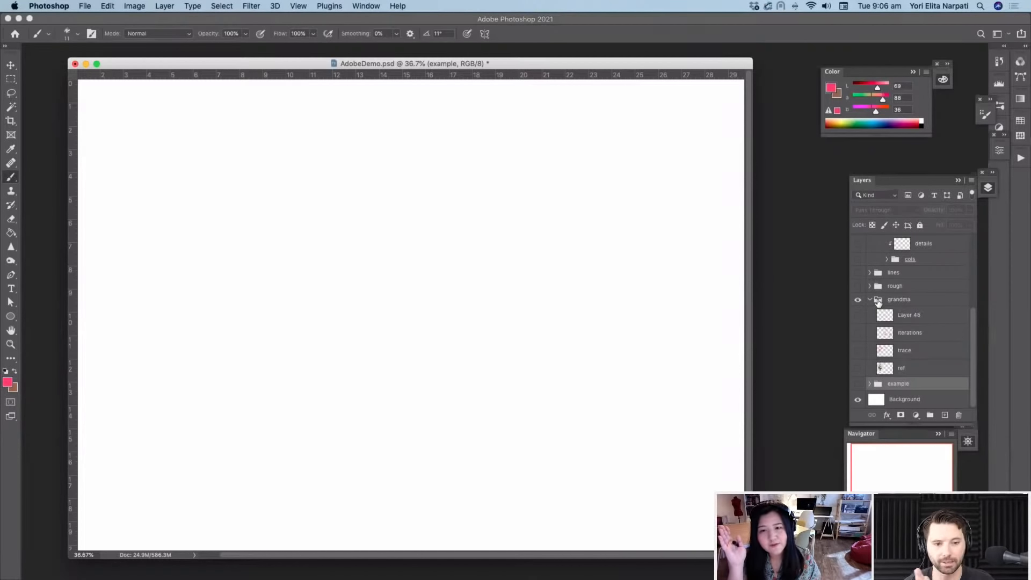
Step: Show the iterations layer, lasso the large grandma sketch onto its own layer, and hide the iterations layer again
click(857, 333)
click(909, 333)
key(l)
mouse_move(649, 265)
mouse_down()
mouse_move(585, 368)
mouse_move(646, 553)
mouse_move(649, 264)
mouse_up()
right_click(653, 368)
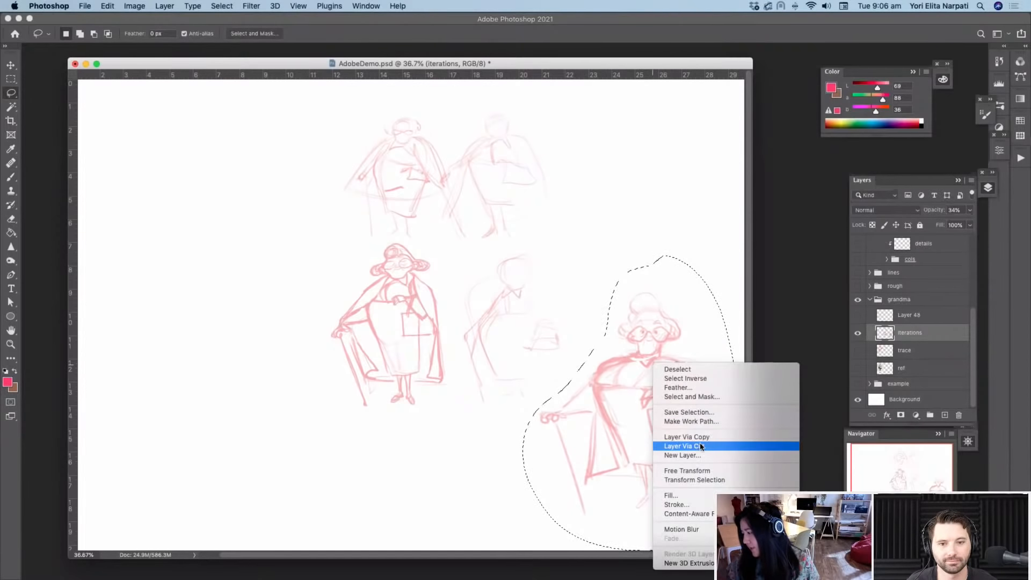
click(698, 440)
click(857, 350)
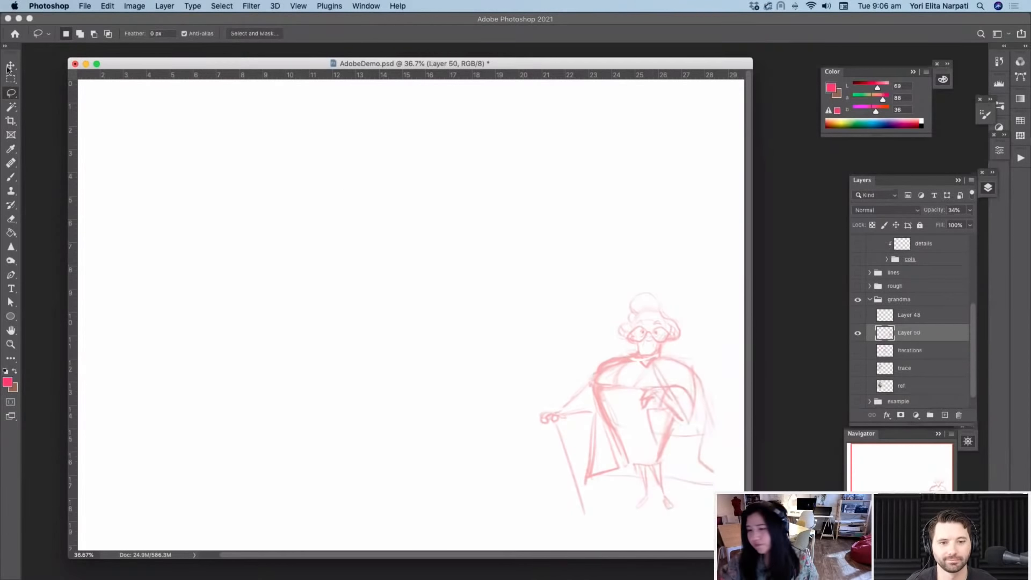
Step: Move the isolated grandma sketch to the middle of the canvas and enlarge it to fill most of the canvas height
key(v)
click(634, 404)
click(908, 316)
drag(634, 403, 365, 257)
drag(445, 387, 544, 518)
drag(466, 475, 452, 469)
drag(527, 513, 515, 498)
drag(467, 439, 467, 453)
key(Return)
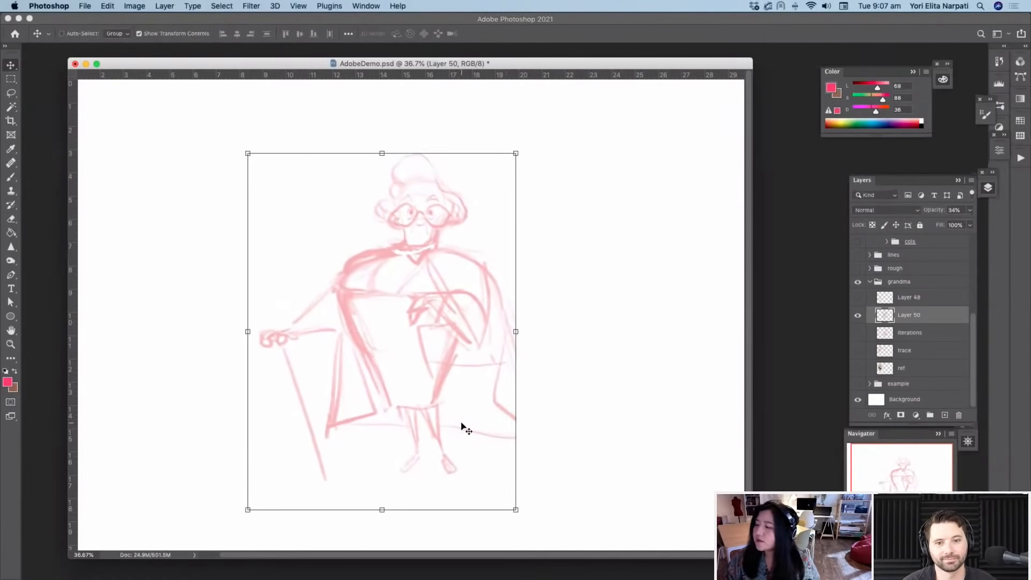
Step: Add a new layer above the enlarged sketch and draw the tall hair bun and the side of the face
click(944, 415)
key(b)
scroll(443, 214, up, 5)
drag(374, 171, 395, 111)
drag(370, 117, 440, 153)
drag(383, 168, 431, 163)
drag(378, 193, 375, 229)
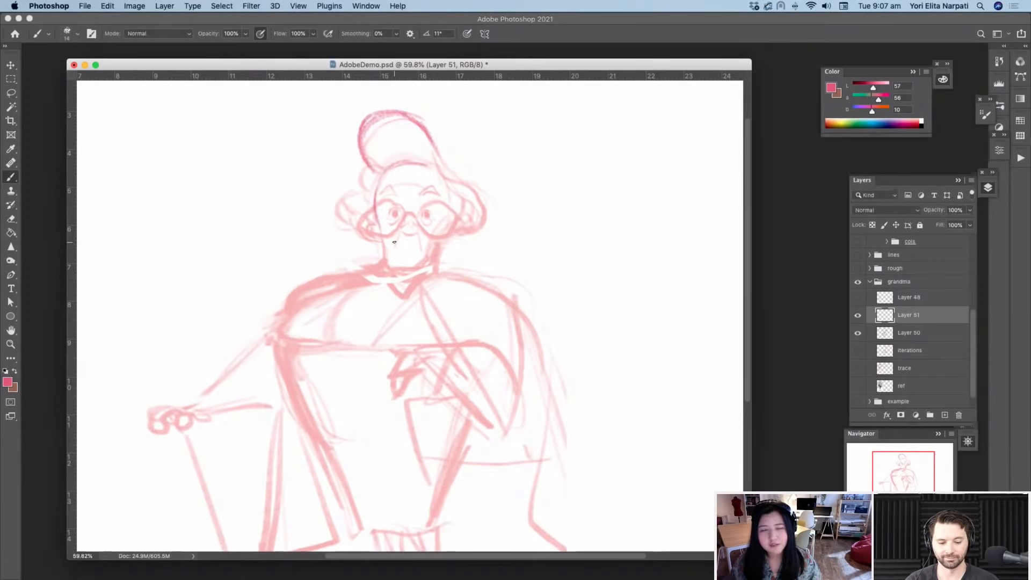
Step: Draw the curled hair on both sides of the grandma's head and the neck lines
mouse_move(365, 168)
mouse_down()
mouse_move(369, 195)
mouse_move(348, 203)
mouse_move(368, 241)
mouse_up()
drag(431, 134, 450, 176)
drag(450, 176, 454, 242)
drag(384, 242, 374, 274)
drag(434, 243, 441, 274)
Step: Draw the pointed collar, the rounded shoulder cape and the curved line across the chest
drag(373, 275, 406, 298)
drag(430, 272, 272, 327)
drag(272, 327, 450, 338)
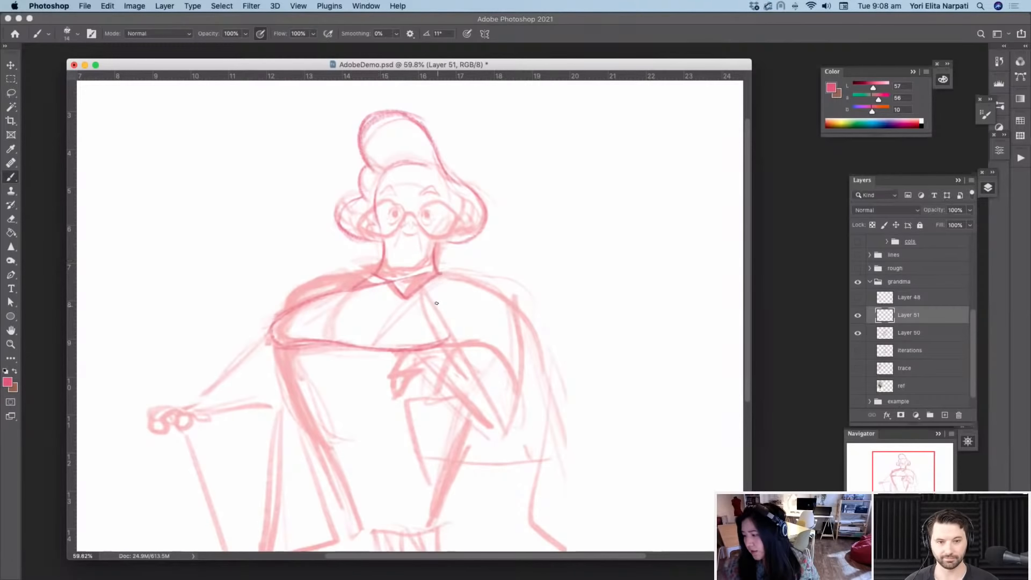
drag(423, 292, 540, 354)
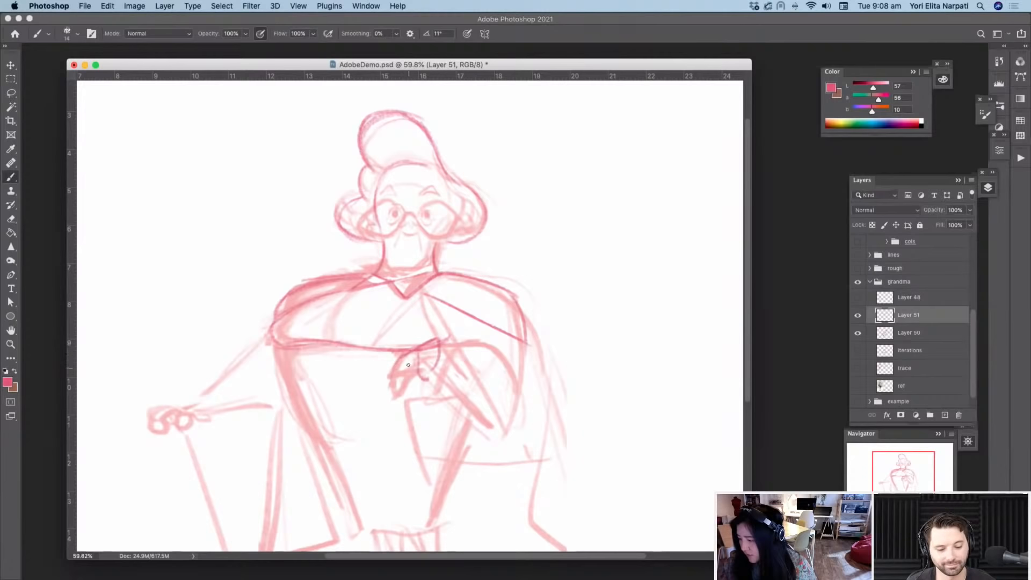
Step: Draw the curled hand in front of the chest and refine the cape's inner edge and shoulder corner
mouse_move(402, 359)
mouse_down()
mouse_move(388, 367)
mouse_move(390, 387)
mouse_move(400, 367)
mouse_move(389, 363)
mouse_move(383, 377)
mouse_move(385, 365)
mouse_up()
drag(385, 365, 382, 387)
drag(419, 350, 421, 371)
drag(438, 355, 425, 380)
mouse_move(325, 339)
mouse_down()
mouse_move(322, 318)
mouse_move(373, 289)
mouse_move(337, 298)
mouse_move(323, 317)
mouse_move(386, 286)
mouse_move(327, 338)
mouse_up()
drag(359, 225, 374, 210)
drag(289, 308, 265, 339)
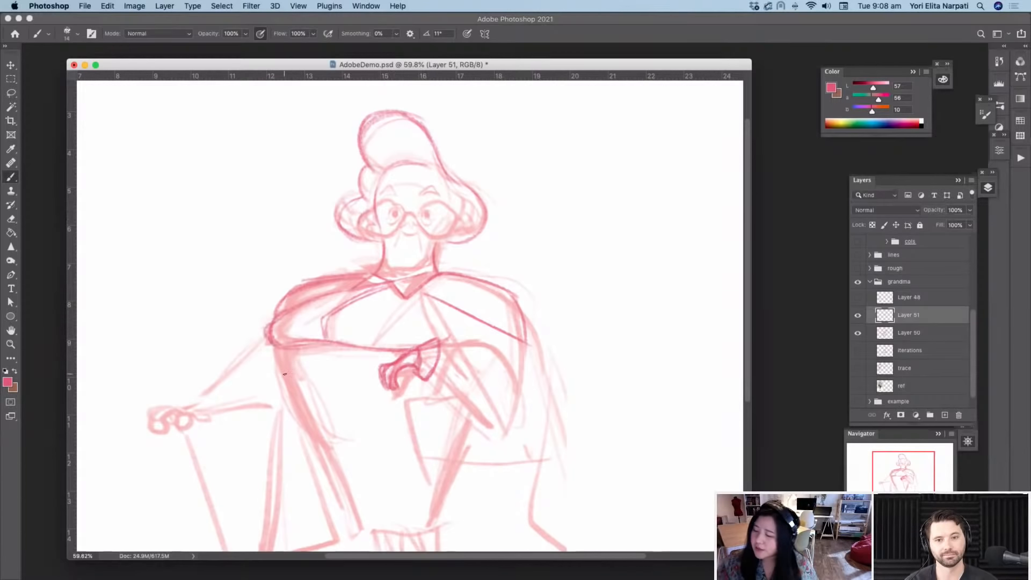
Step: Draw the bent arm with its pointed elbow, from the shoulder to the hand at the chest
drag(437, 307, 451, 339)
mouse_move(517, 301)
mouse_down()
mouse_move(521, 379)
mouse_move(505, 430)
mouse_up()
mouse_move(440, 347)
mouse_down()
mouse_move(482, 340)
mouse_move(502, 371)
mouse_up()
drag(431, 379, 494, 432)
Step: Outline the downward-tapering sides of the torso and close them with the skirt hem
drag(748, 341, 747, 385)
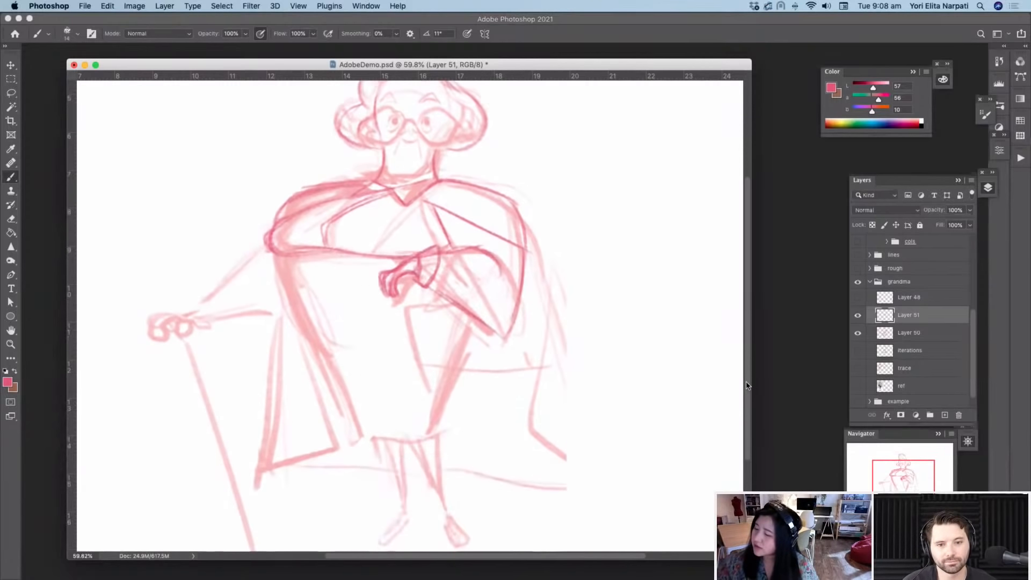
drag(280, 253, 354, 440)
drag(480, 324, 441, 442)
drag(485, 325, 448, 418)
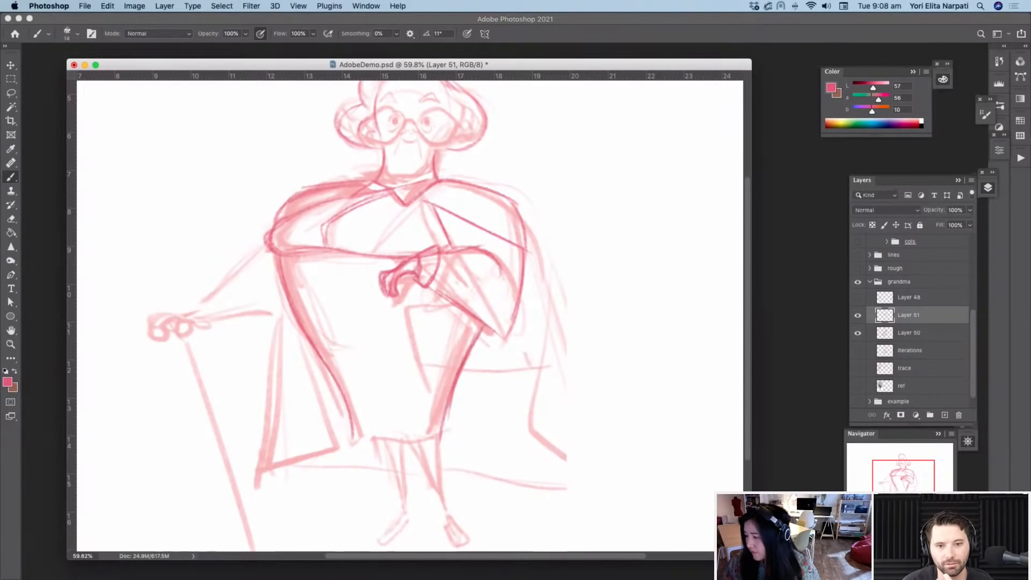
drag(355, 436, 428, 438)
Step: Draw the outstretched arm, its flared cuff and the hand resting on the cane
drag(264, 249, 185, 294)
drag(187, 293, 207, 325)
drag(177, 320, 141, 341)
Step: Draw the hanging cape edges on both sides of the body and the thin legs below the hem
mouse_move(280, 320)
mouse_down()
mouse_move(259, 472)
mouse_move(322, 449)
mouse_up()
drag(534, 250, 587, 462)
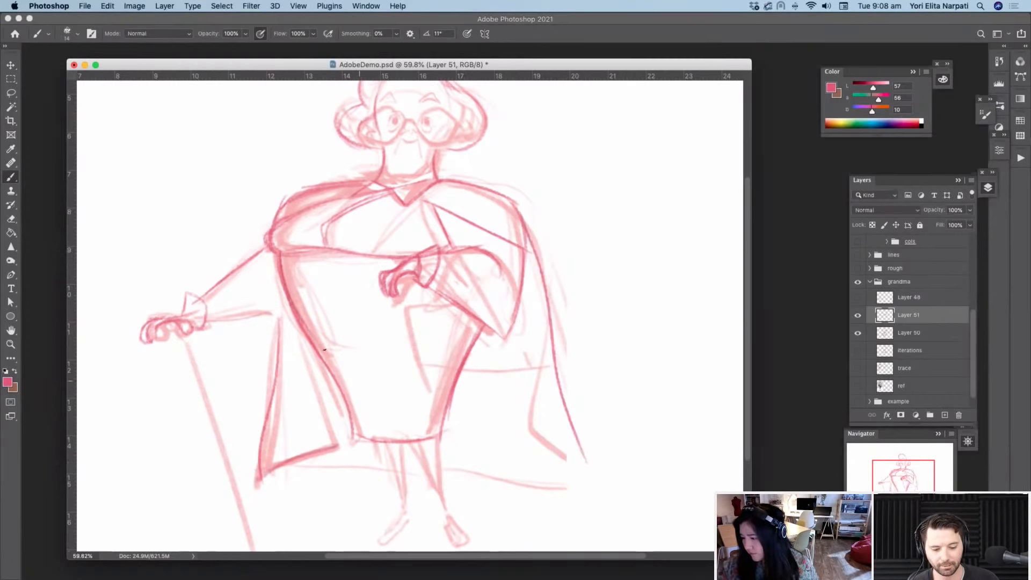
drag(380, 442, 404, 509)
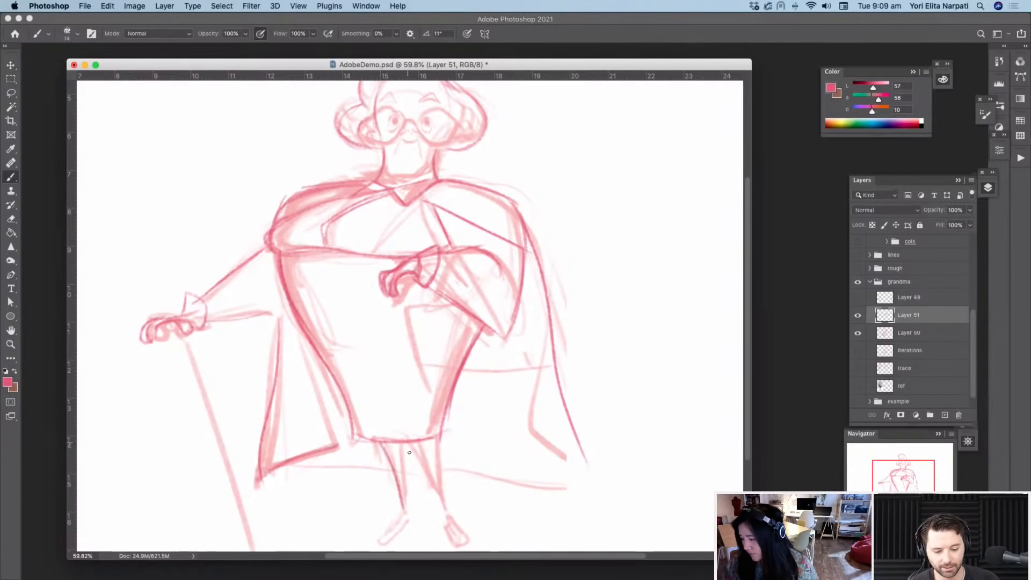
mouse_move(410, 444)
mouse_down()
mouse_move(406, 504)
mouse_move(376, 536)
mouse_up()
Step: Compare the new drawing with the iterations layer by switching layer visibility, then restore Layer 50 and Layer 51
click(857, 315)
click(858, 333)
click(857, 351)
drag(366, 406, 376, 342)
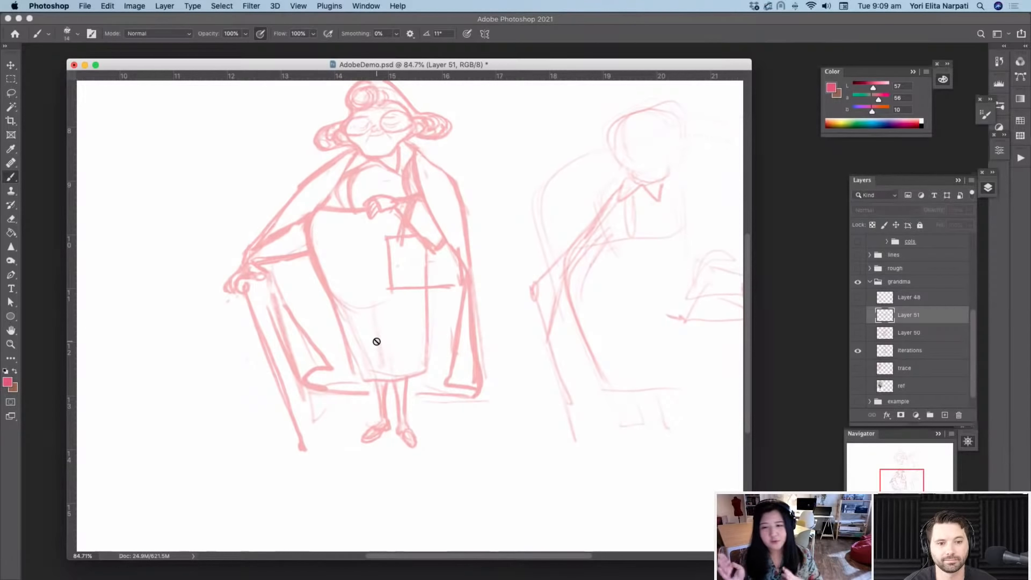
click(857, 350)
click(858, 333)
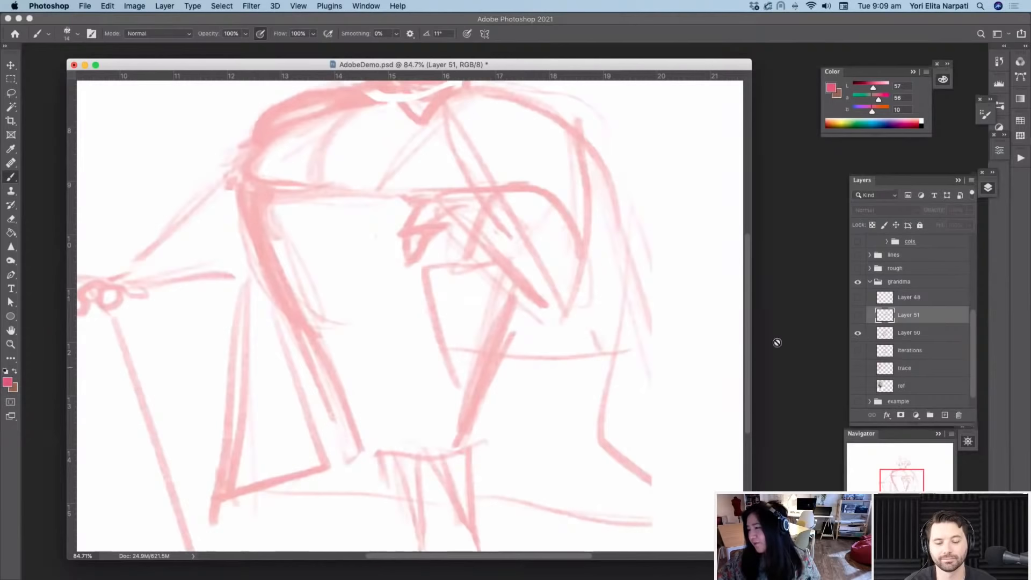
click(857, 315)
scroll(515, 464, down, 5)
scroll(516, 464, up, 4)
scroll(516, 463, down, 3)
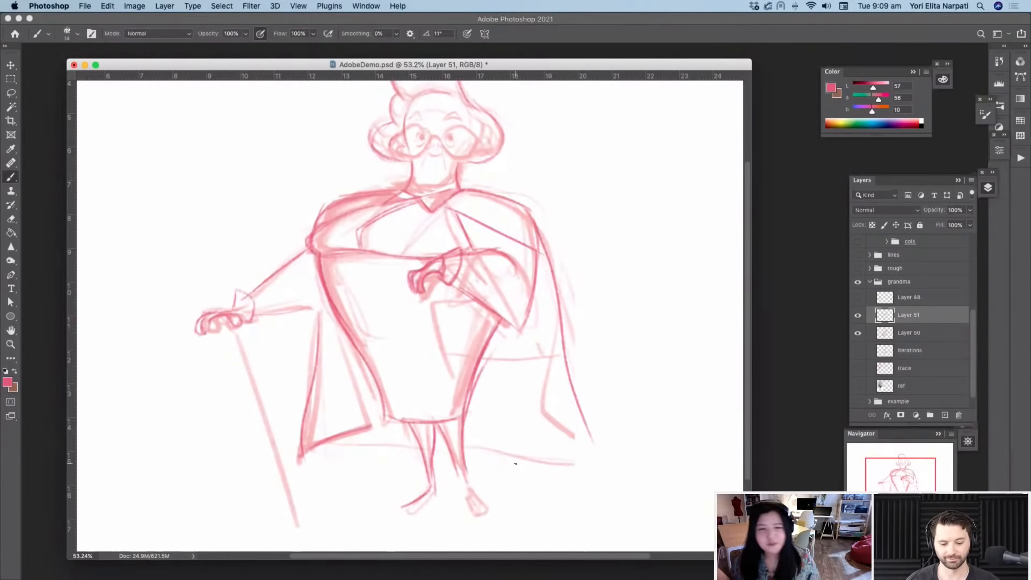
Step: Lasso the torso linework on Layer 51 and transform it with wider shoulders and a narrower base
click(12, 92)
mouse_move(382, 173)
mouse_down()
mouse_move(207, 461)
mouse_move(327, 498)
mouse_move(381, 176)
mouse_move(343, 175)
mouse_move(377, 173)
mouse_up()
key(super+t)
drag(304, 429, 325, 428)
drag(544, 430, 522, 431)
drag(545, 172, 572, 159)
drag(303, 172, 274, 157)
drag(572, 159, 577, 158)
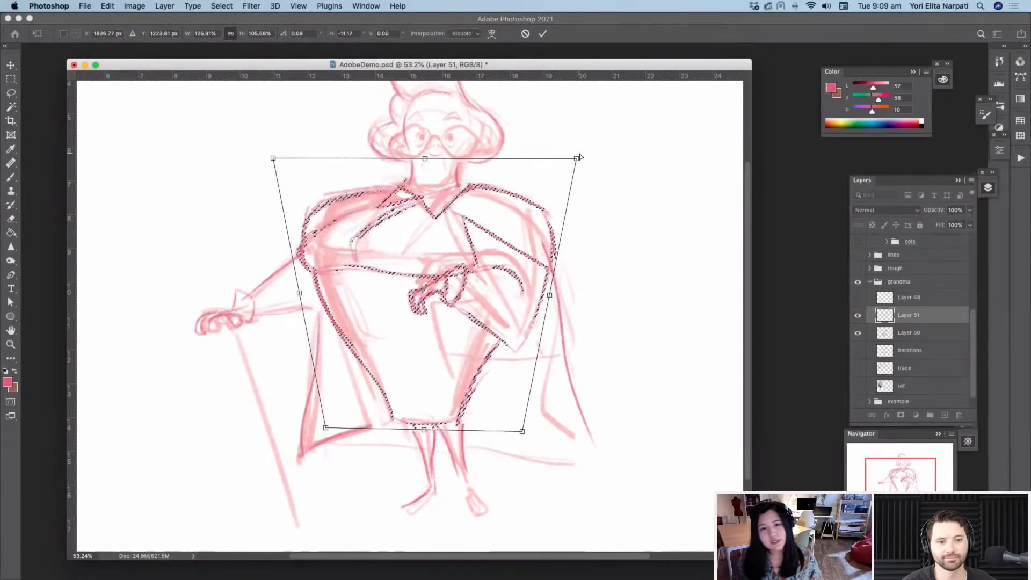
key(Return)
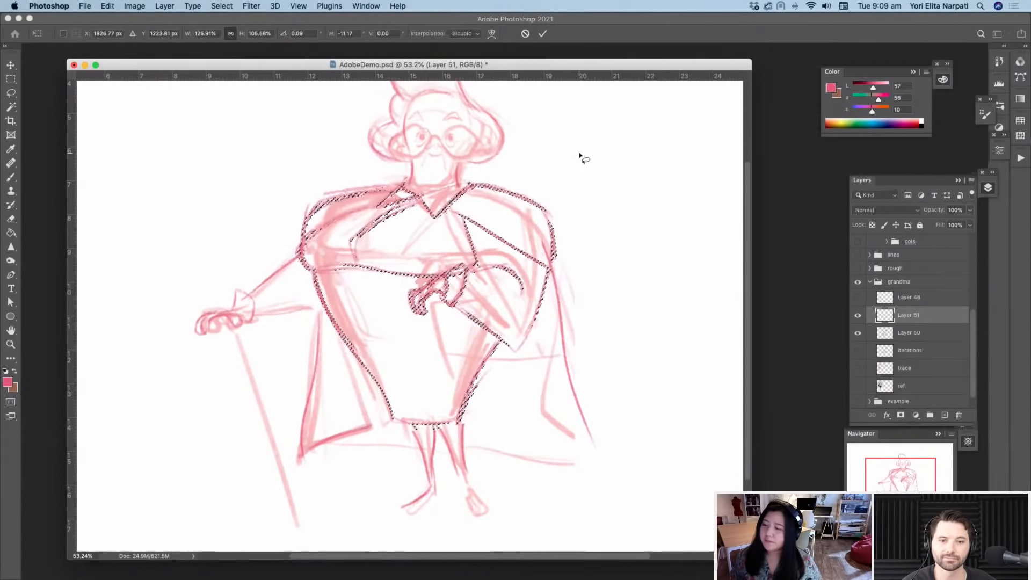